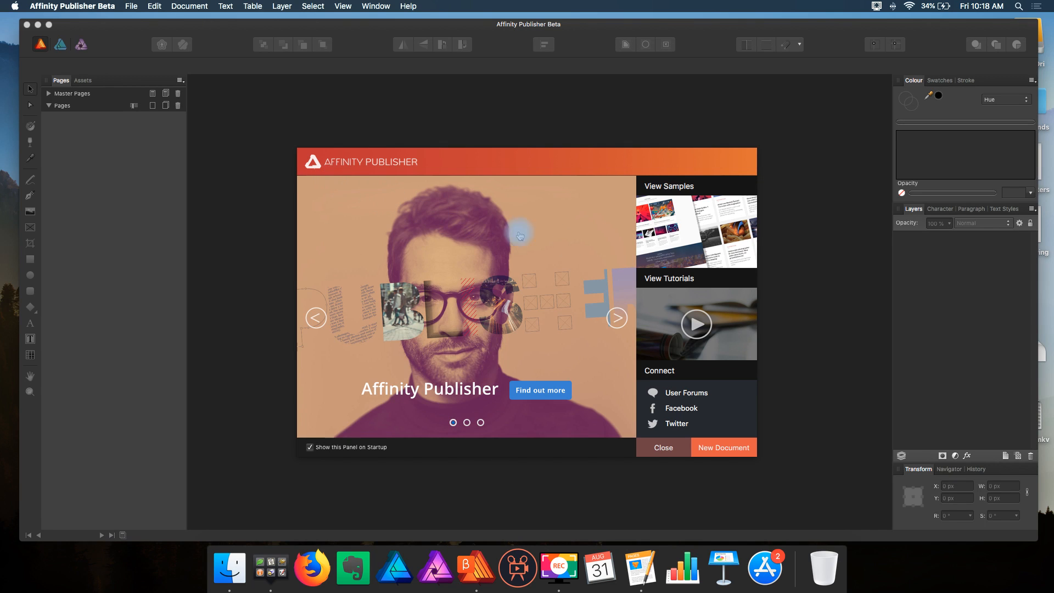
# - Create an A4 portrait print document without facing pages and add seven pages after page 1
pyautogui.click(725, 448)
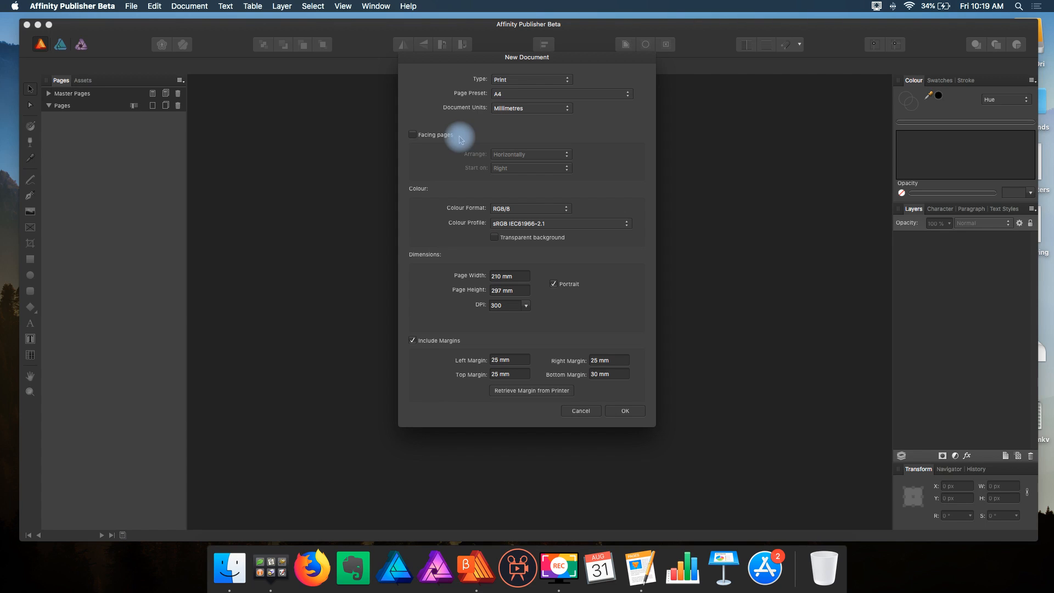
pyautogui.click(627, 412)
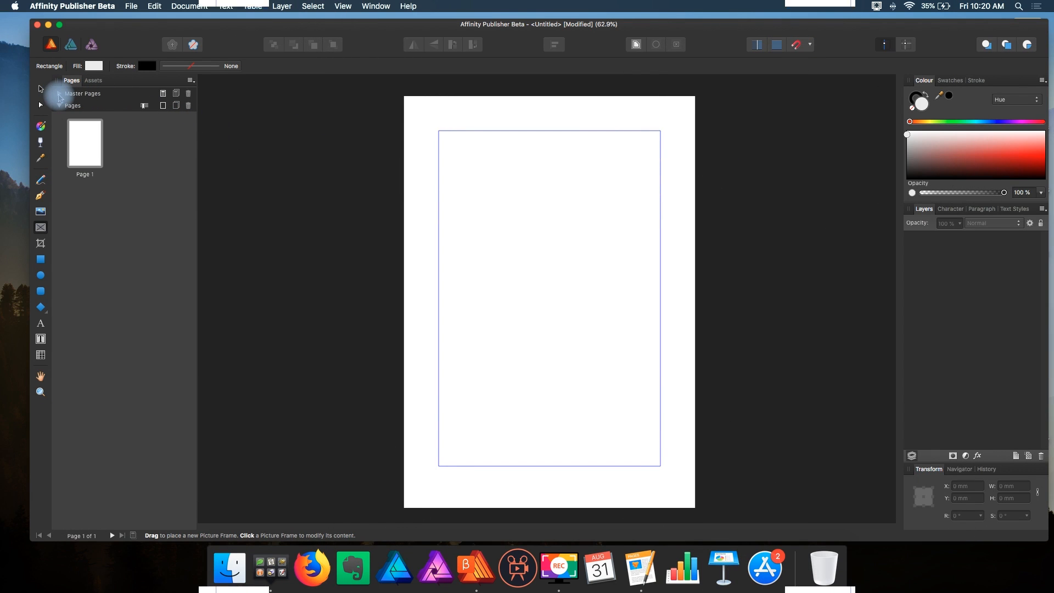
pyautogui.click(58, 95)
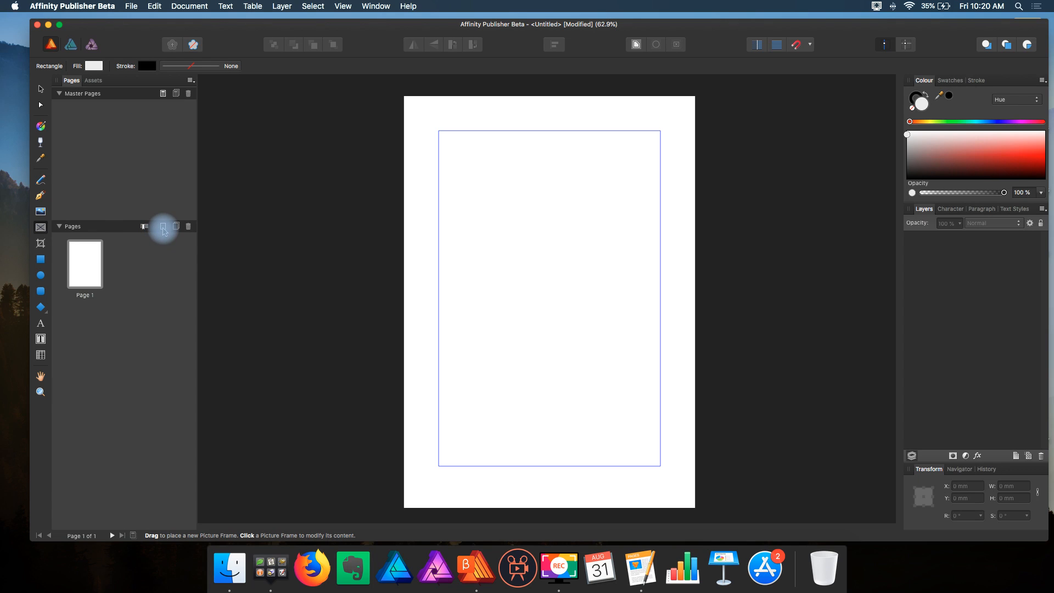
pyautogui.click(163, 228)
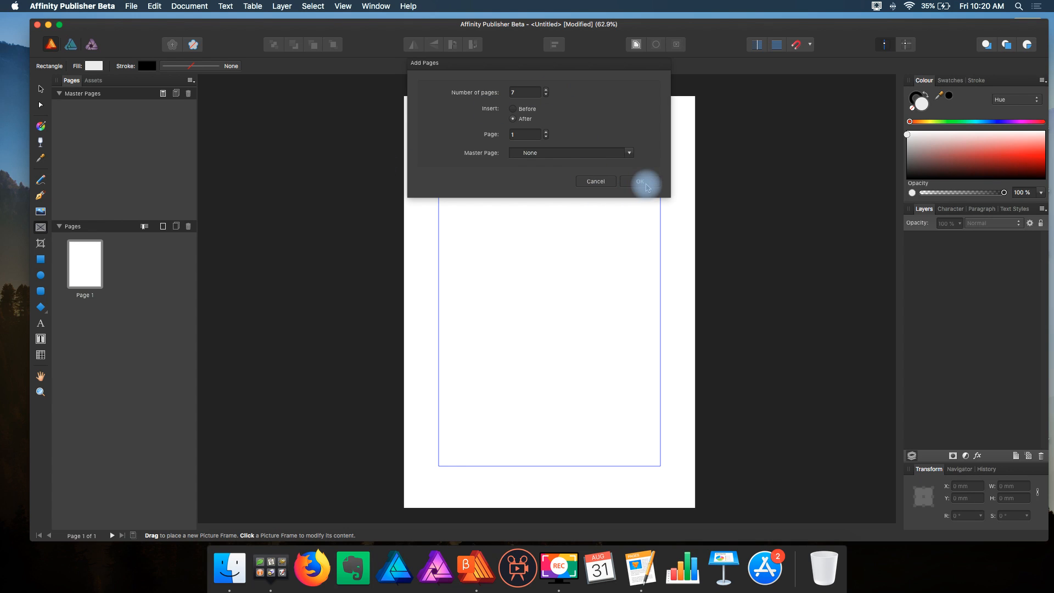
pyautogui.click(644, 184)
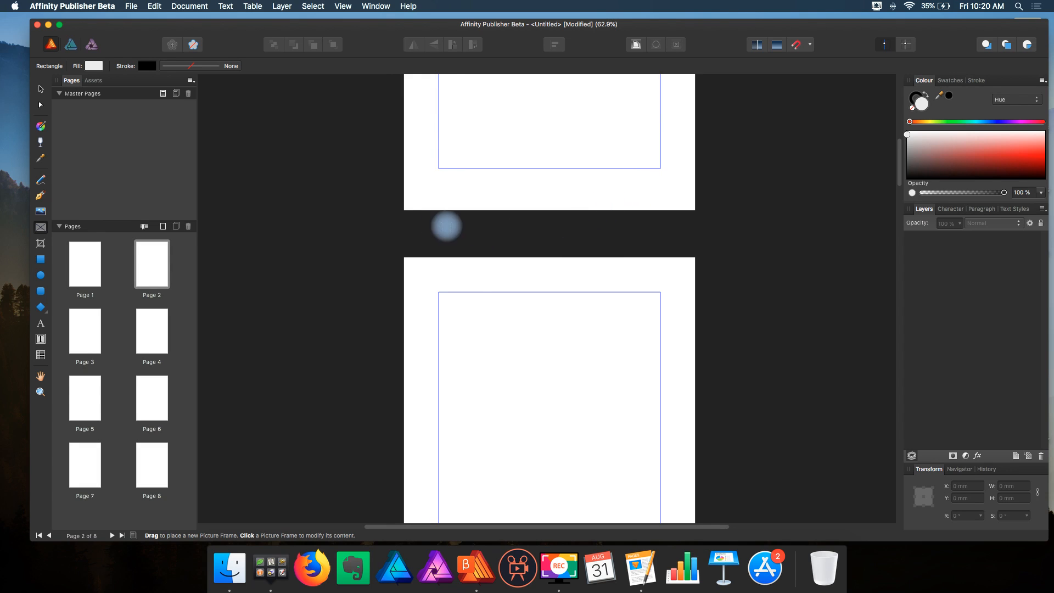
# - Add an A4 portrait master spread named My Layout
pyautogui.scroll(2, 525, 181)
pyautogui.scroll(13, 525, 181)
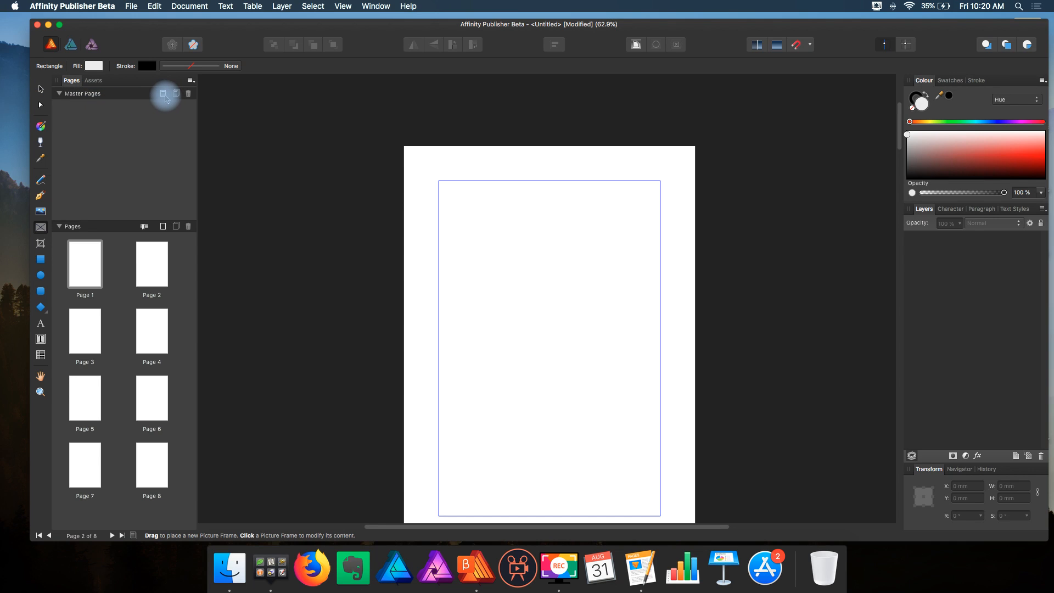
pyautogui.click(164, 98)
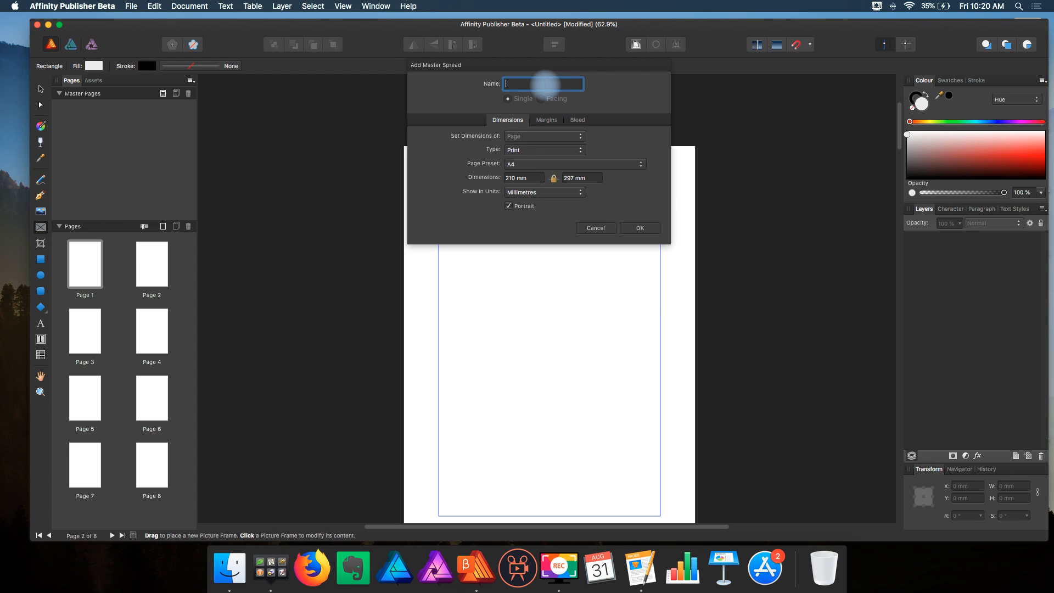
pyautogui.hotkey('shift', 'm')
pyautogui.write('y Layout')
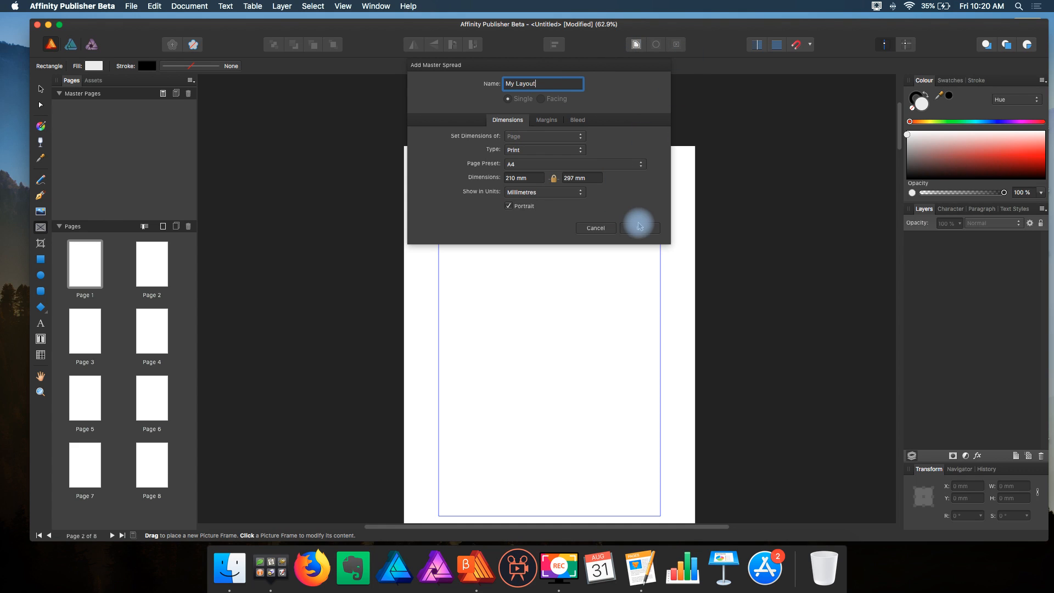
pyautogui.click(642, 228)
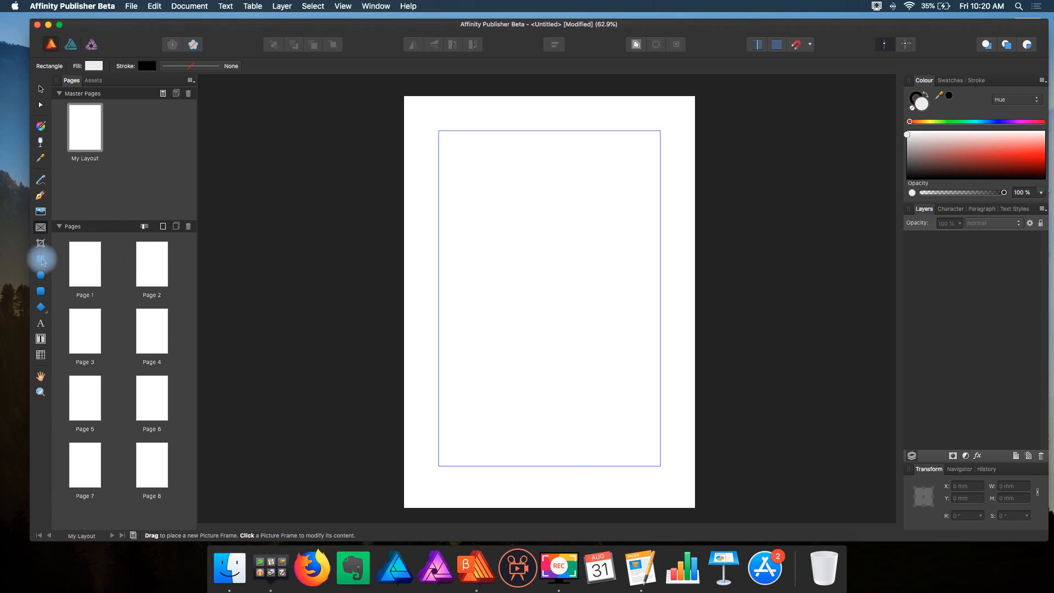
# - Turn on snapping and draw a light grey rectangle about 210 mm wide and 54 mm high along the master page's top edge
pyautogui.click(41, 260)
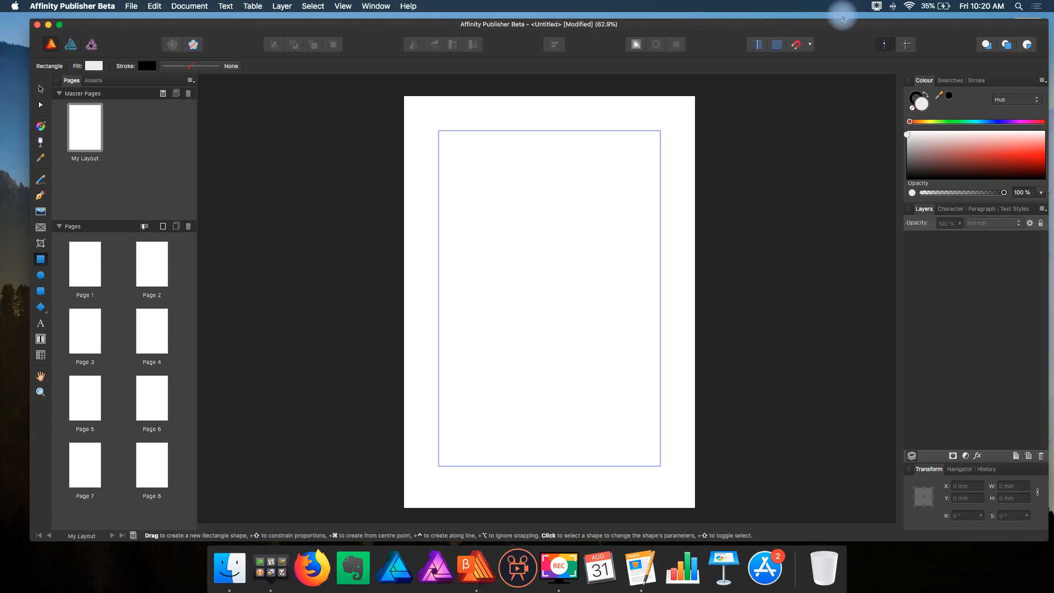
pyautogui.click(794, 45)
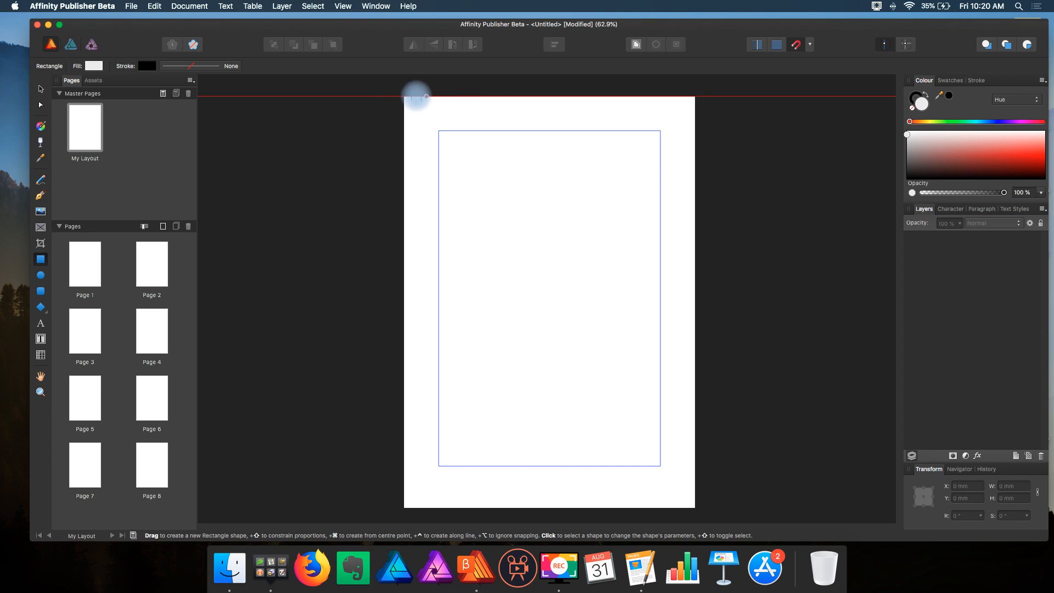
pyautogui.moveTo(405, 97); pyautogui.dragTo(695, 171)
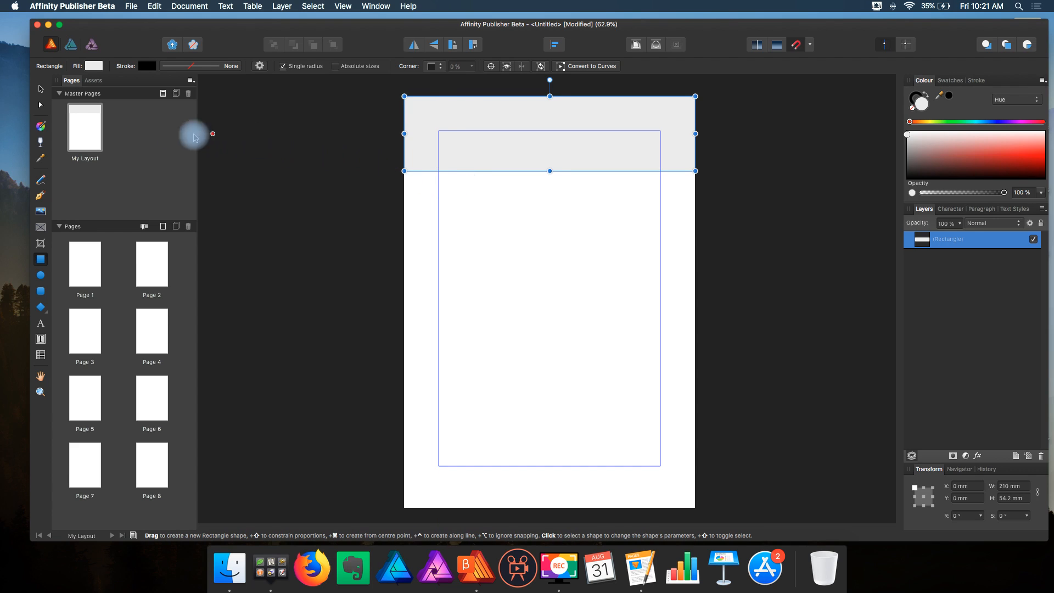
# - Apply the My Layout master to all pages, replacing existing masters, and deselect the rectangle
pyautogui.click(92, 131)
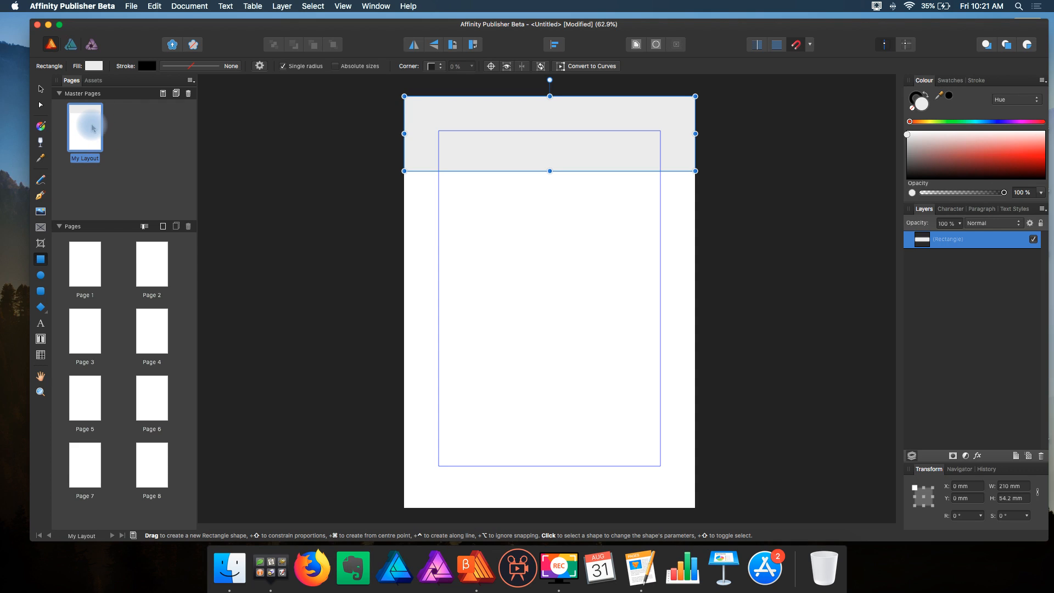
pyautogui.rightClick(93, 128)
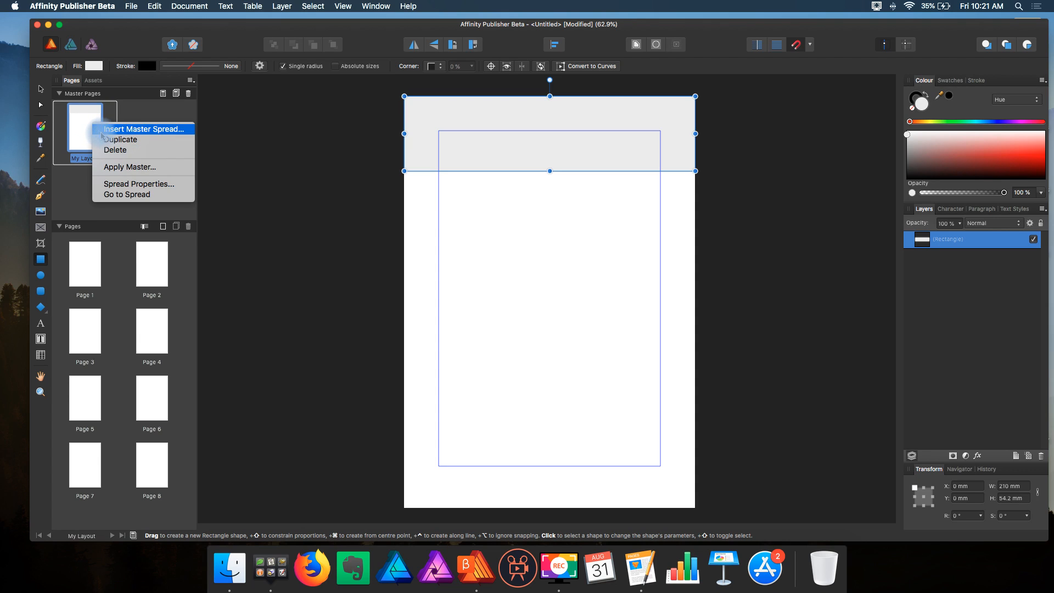
pyautogui.click(141, 167)
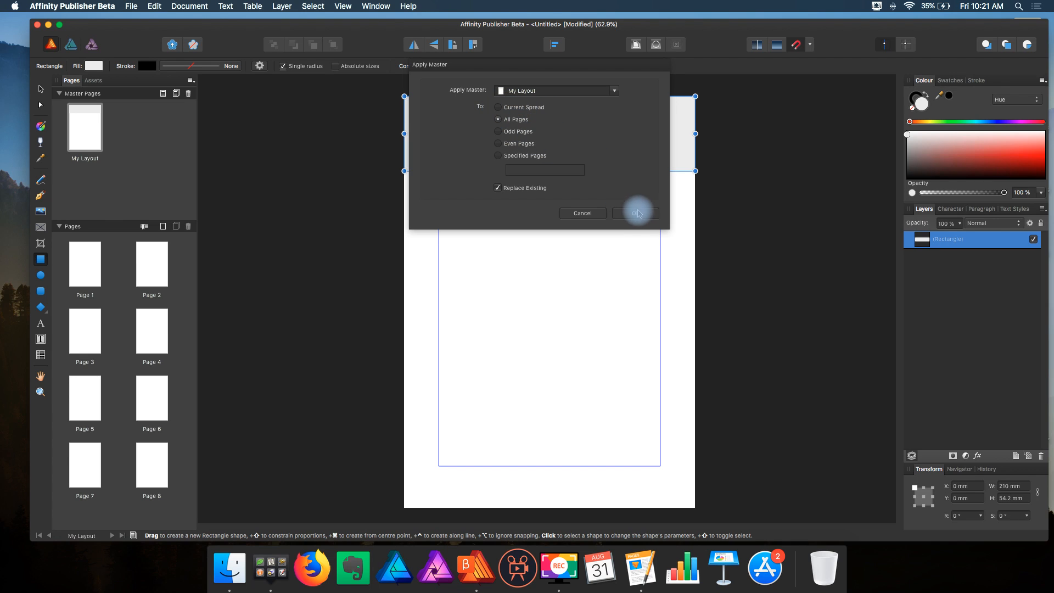
pyautogui.click(637, 213)
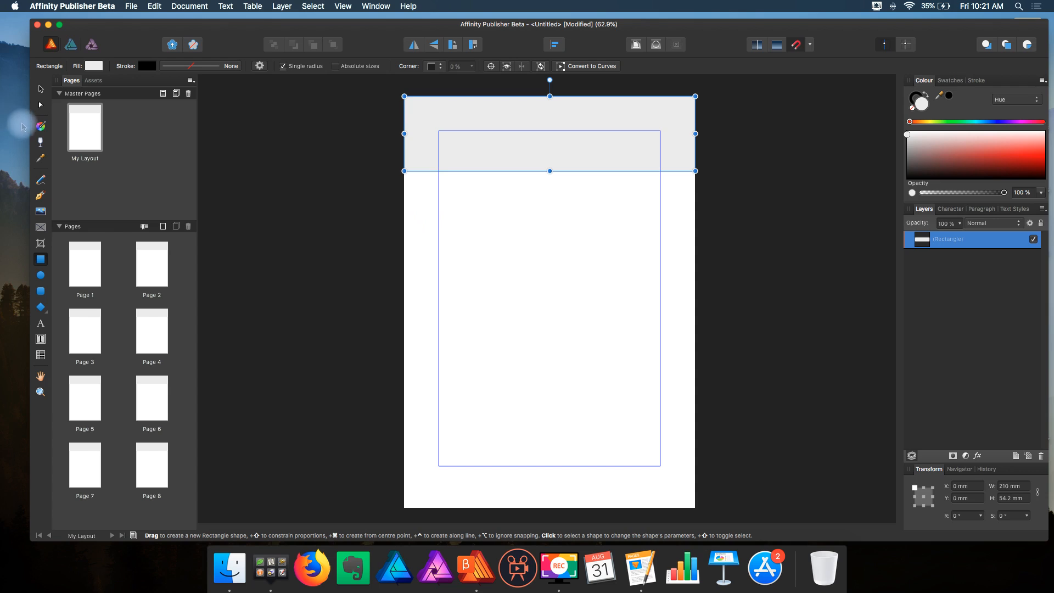
pyautogui.click(40, 88)
pyautogui.click(541, 226)
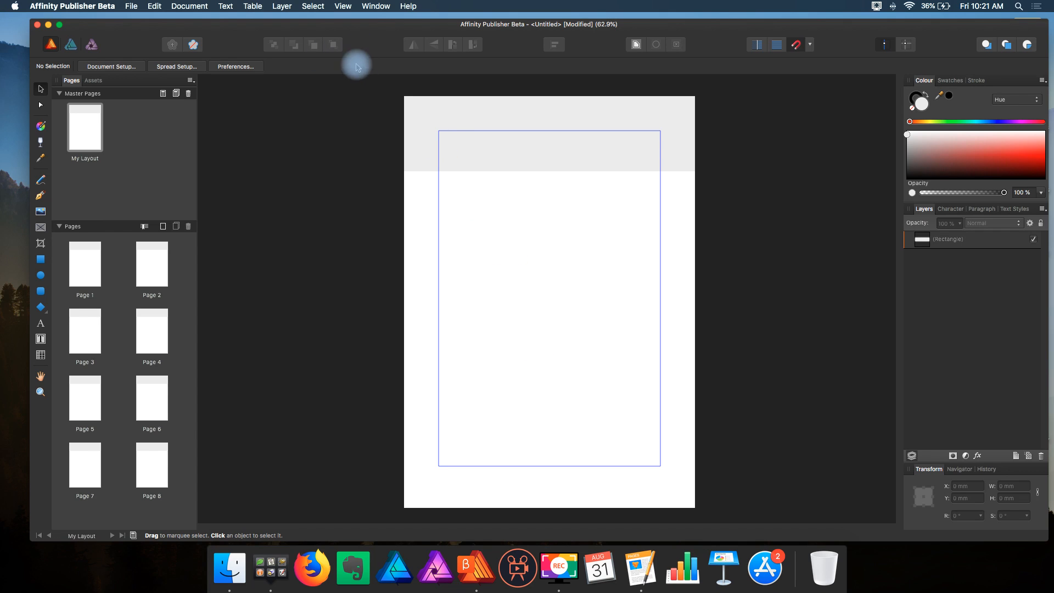
# - Add an art text page number field of about 40 pt in the lower-left corner of the master page, below the margin area
pyautogui.click(230, 11)
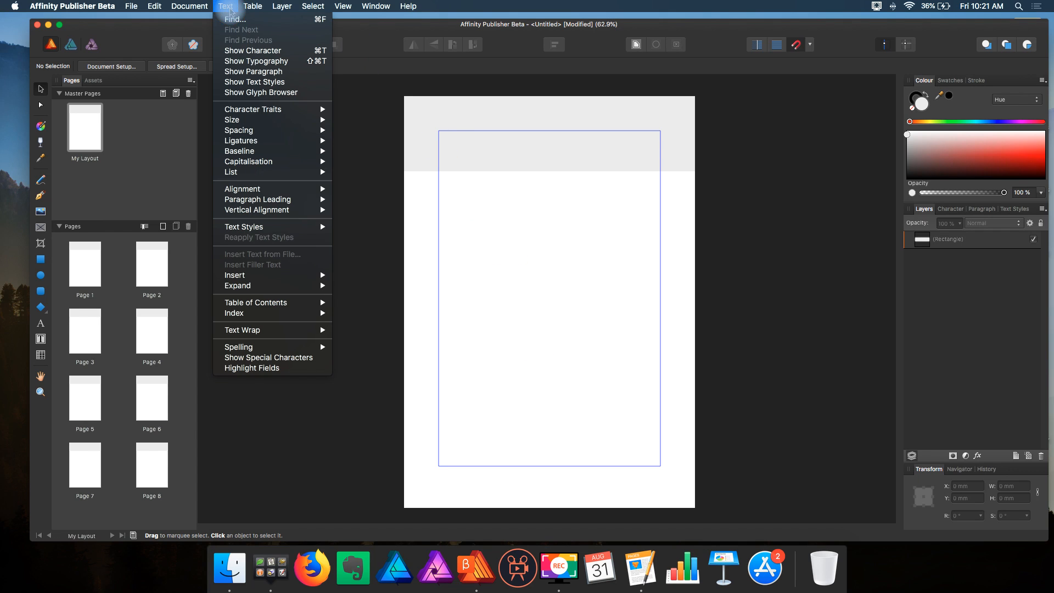
pyautogui.click(40, 324)
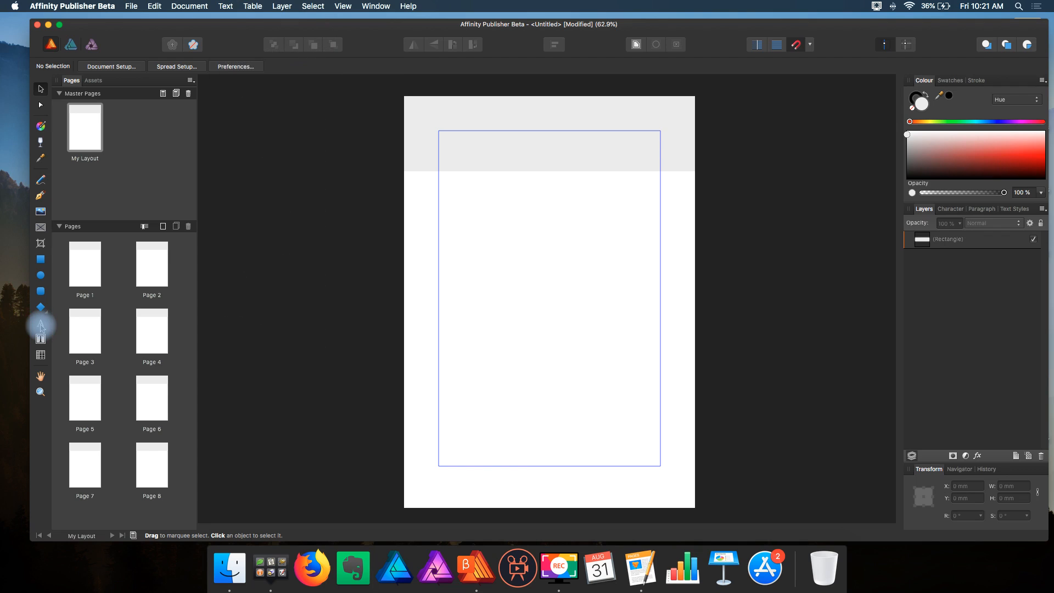
pyautogui.click(41, 325)
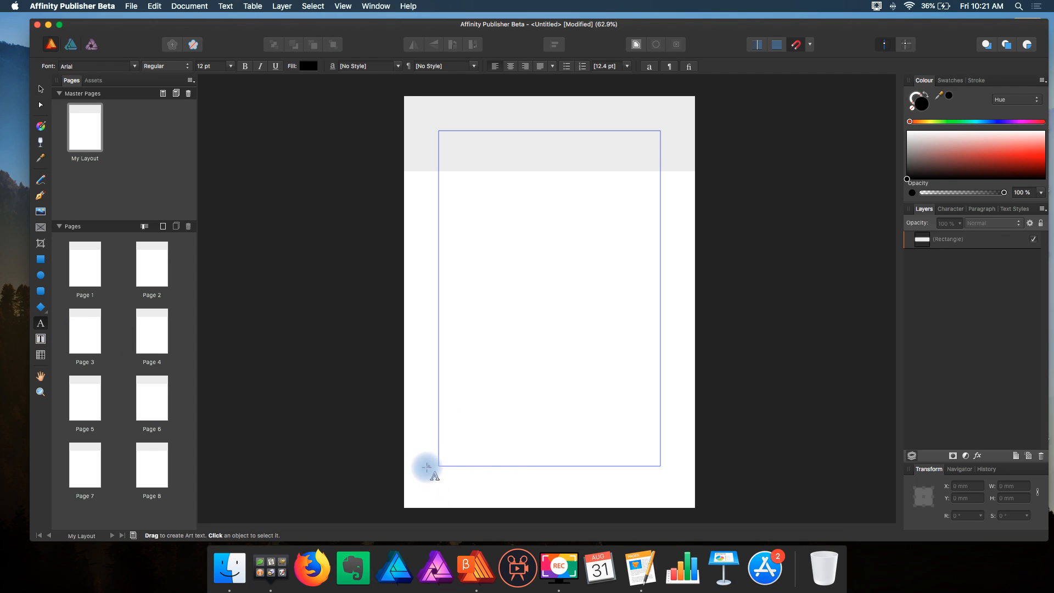
pyautogui.moveTo(414, 480); pyautogui.dragTo(433, 493)
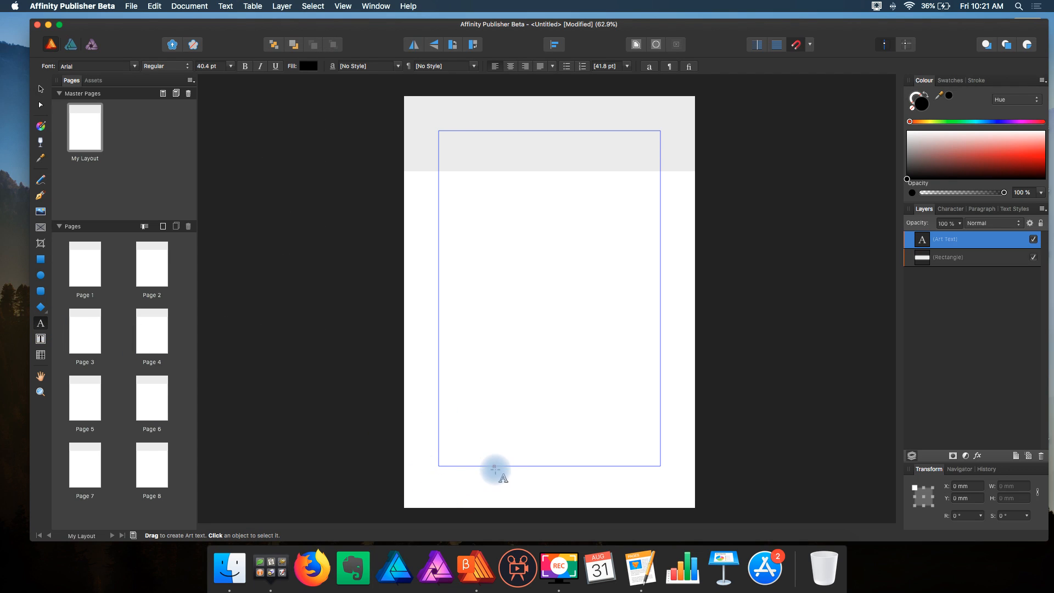
pyautogui.click(229, 7)
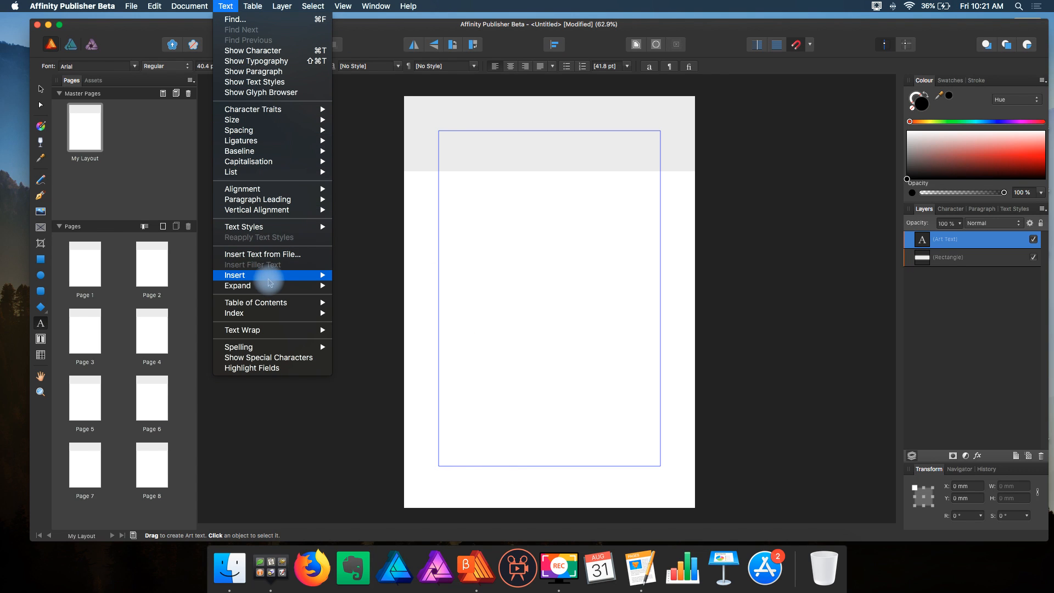
pyautogui.moveTo(269, 283)
pyautogui.click(373, 272)
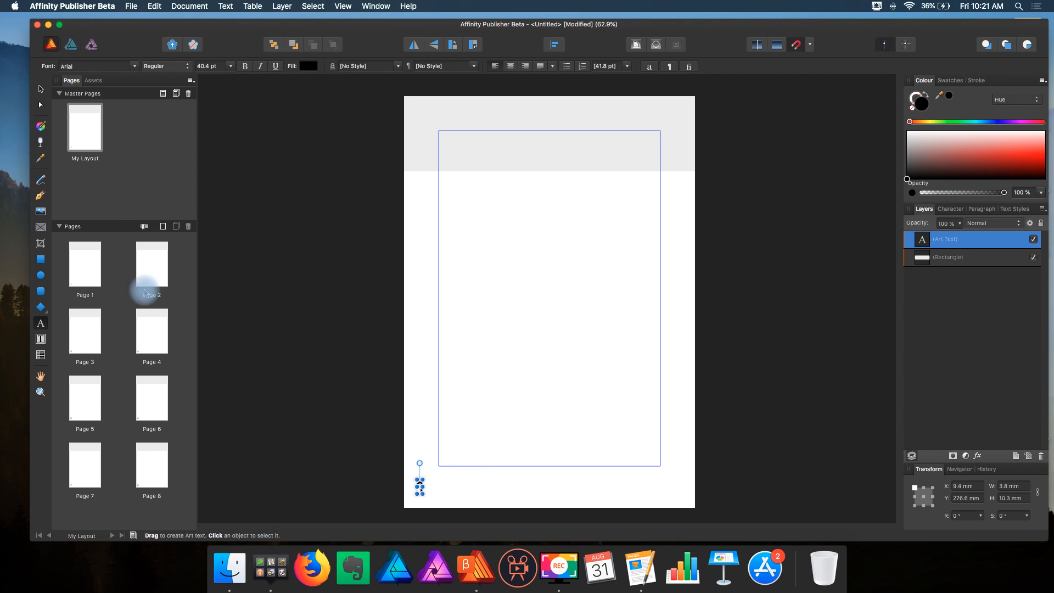
pyautogui.click(40, 89)
pyautogui.click(460, 494)
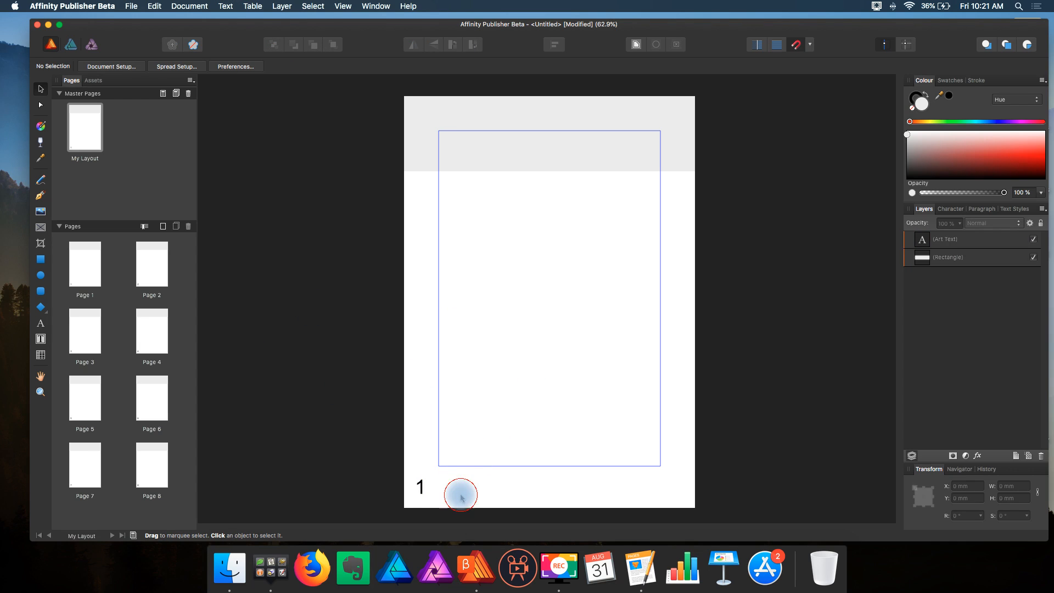
# - Look through the document pages to check their page numbers and try to move the number on page 1
pyautogui.click(154, 347)
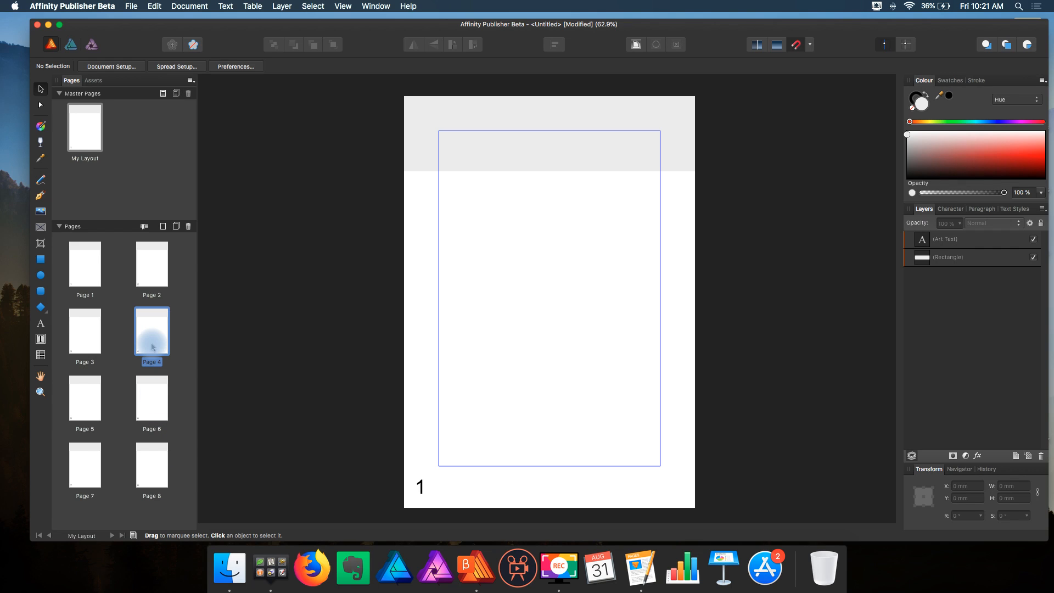
pyautogui.scroll(-5, 436, 330)
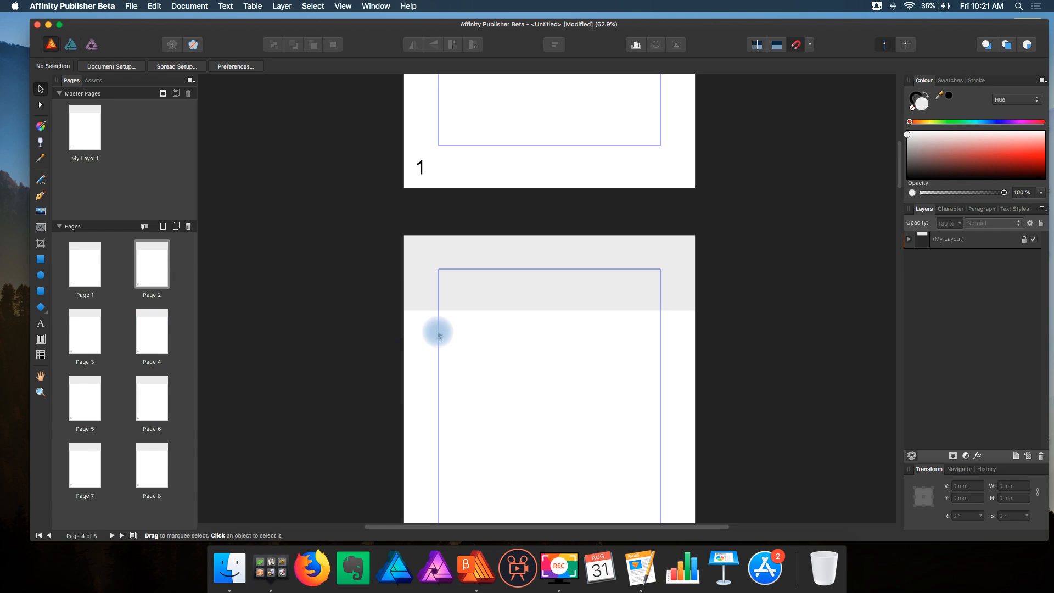
pyautogui.scroll(-10, 438, 334)
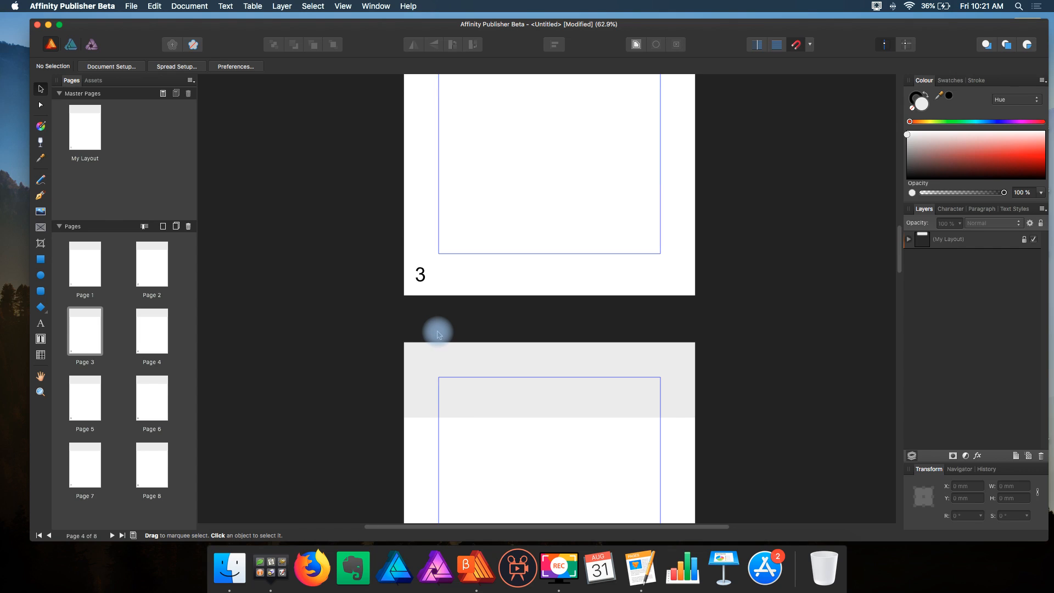
pyautogui.scroll(15, 438, 335)
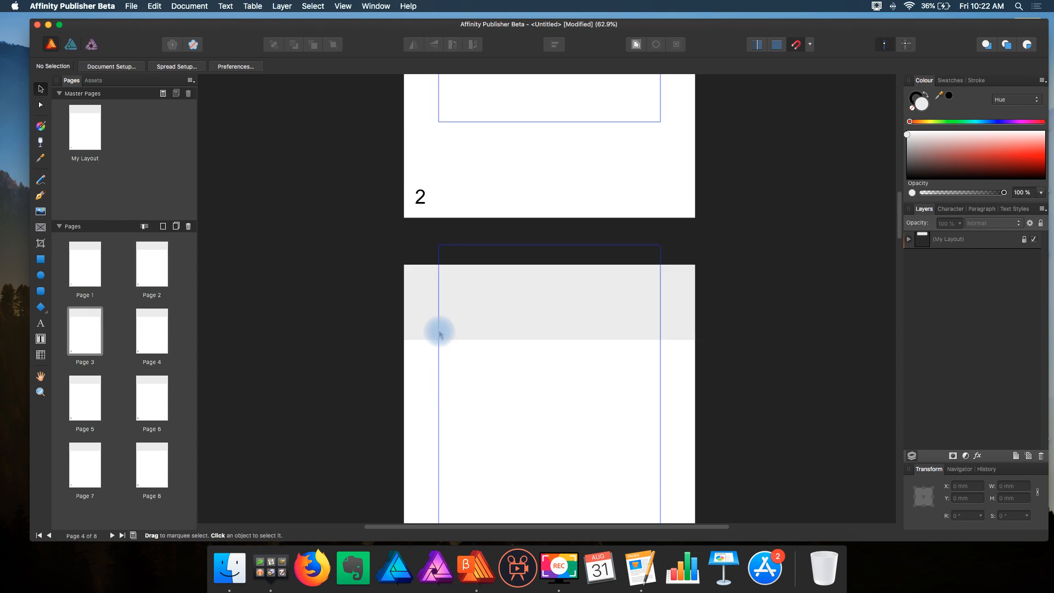
pyautogui.scroll(5, 440, 333)
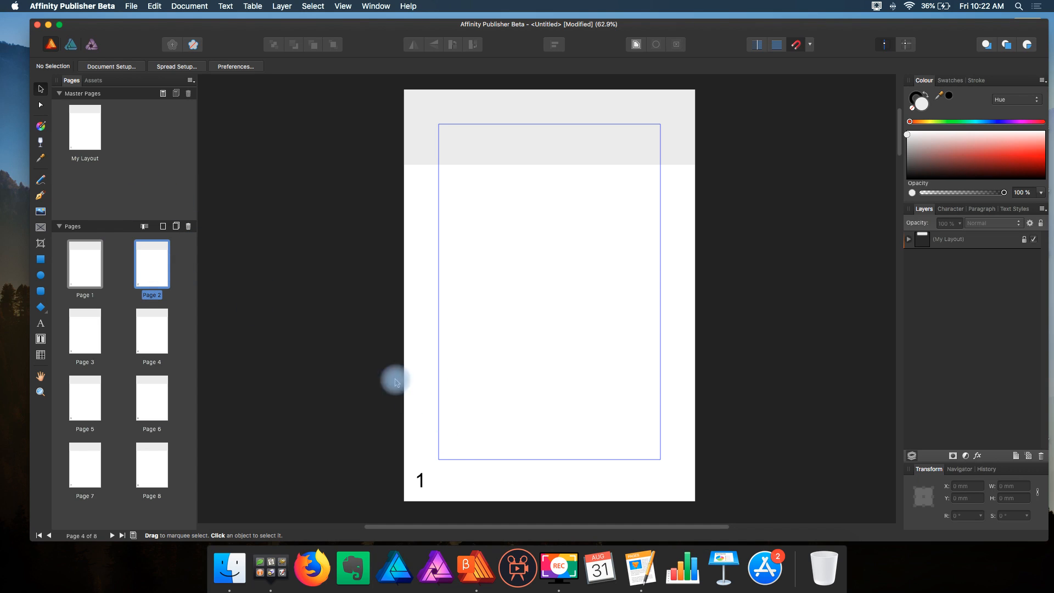
pyautogui.moveTo(418, 476)
pyautogui.mouseDown()
pyautogui.moveTo(444, 484)
pyautogui.moveTo(422, 480)
pyautogui.mouseUp()
# - Open the My Layout master page for editing and try to move its page number
pyautogui.click(92, 144)
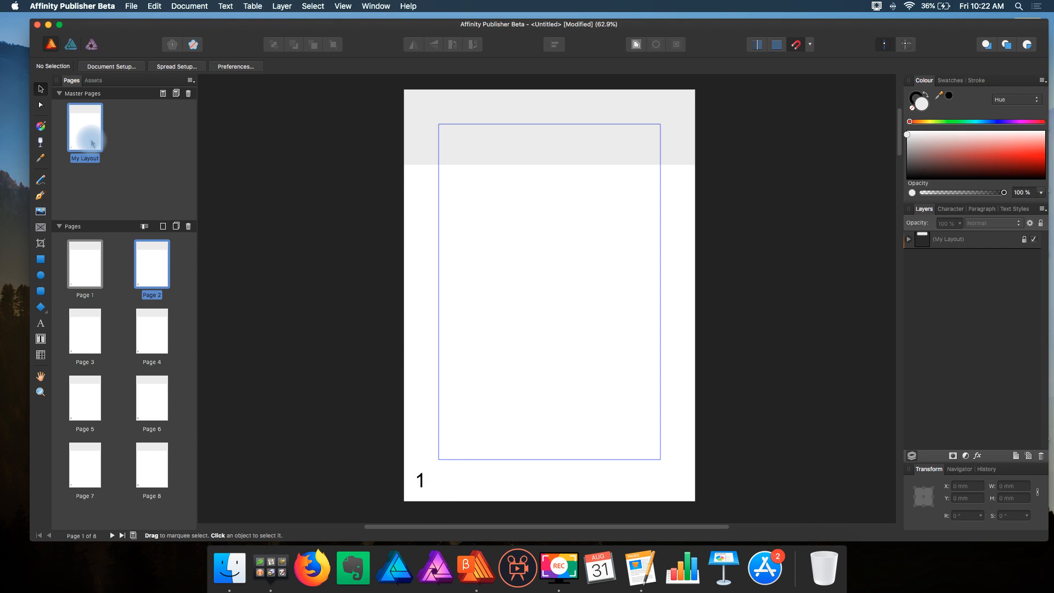
pyautogui.doubleClick(95, 135)
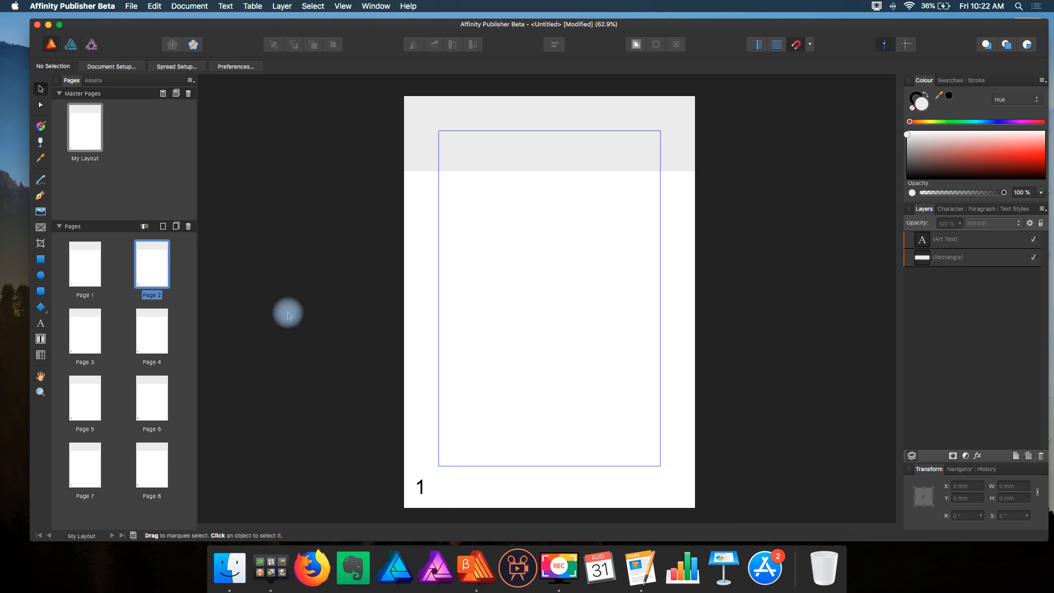
pyautogui.moveTo(420, 488)
pyautogui.mouseDown()
pyautogui.moveTo(432, 477)
pyautogui.moveTo(443, 489)
pyautogui.moveTo(421, 487)
pyautogui.mouseUp()
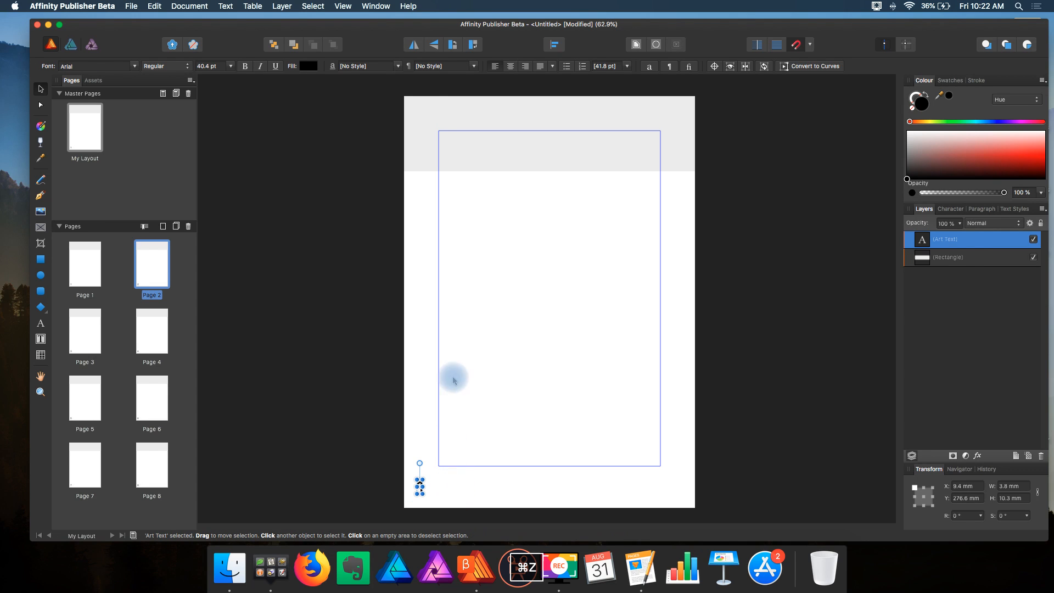
pyautogui.click(503, 406)
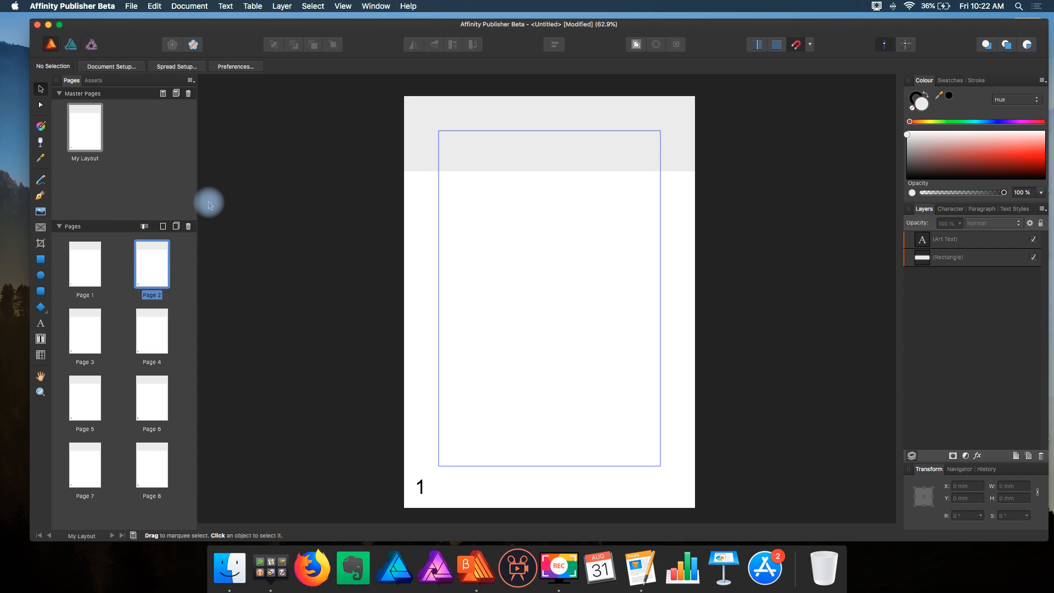
# - Change the document setup's layout to facing pages, with page 1 standing alone on the right-hand side
pyautogui.scroll(2, 421, 236)
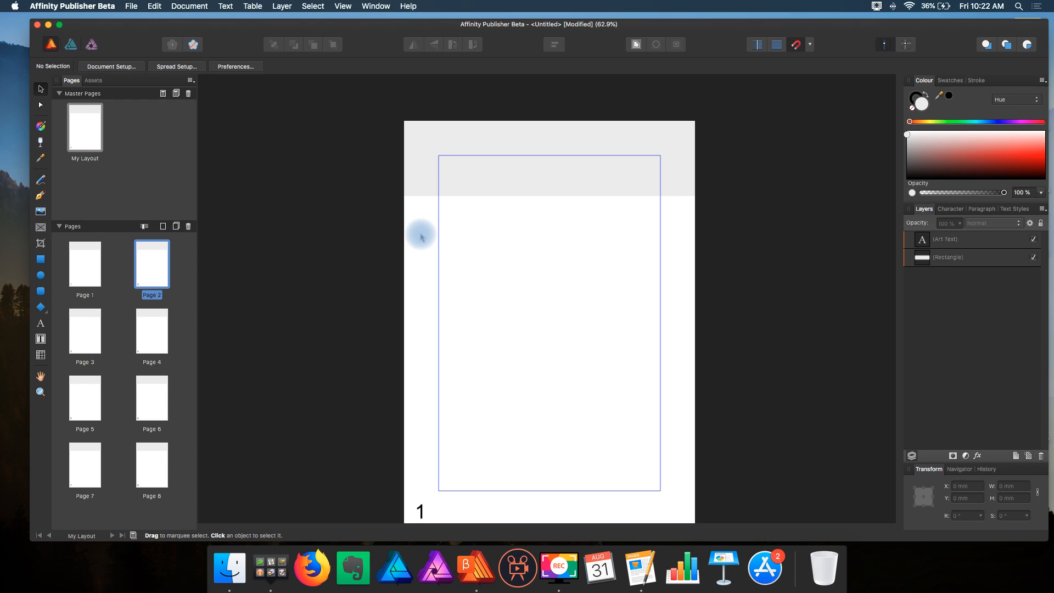
pyautogui.click(119, 68)
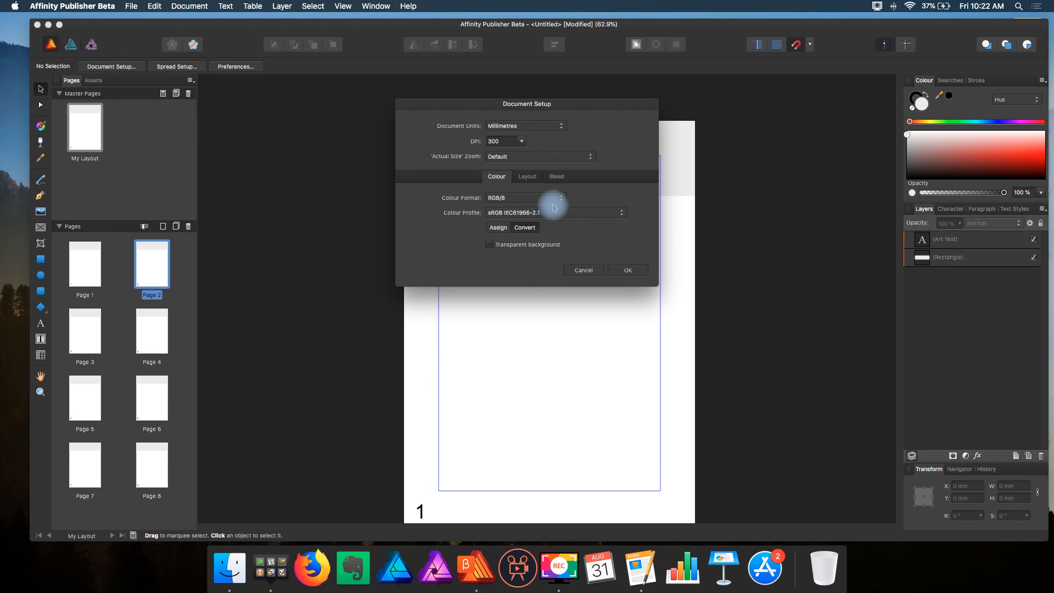
pyautogui.click(526, 177)
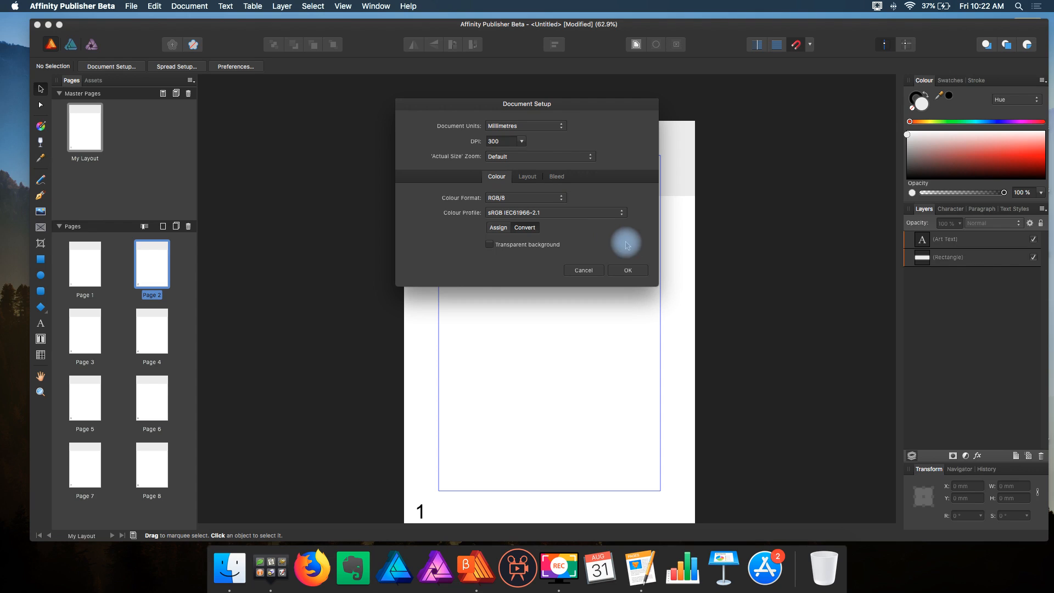
pyautogui.click(637, 270)
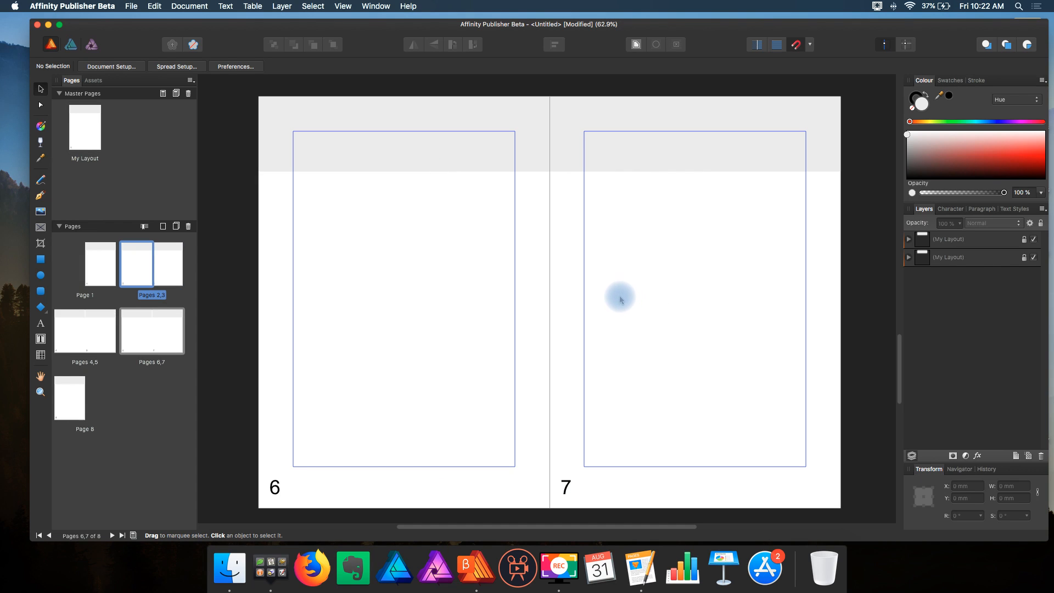
# - Look through the page spreads from page 1 onward to check the facing layout and the page numbers
pyautogui.scroll(1, 620, 297)
pyautogui.scroll(20, 614, 307)
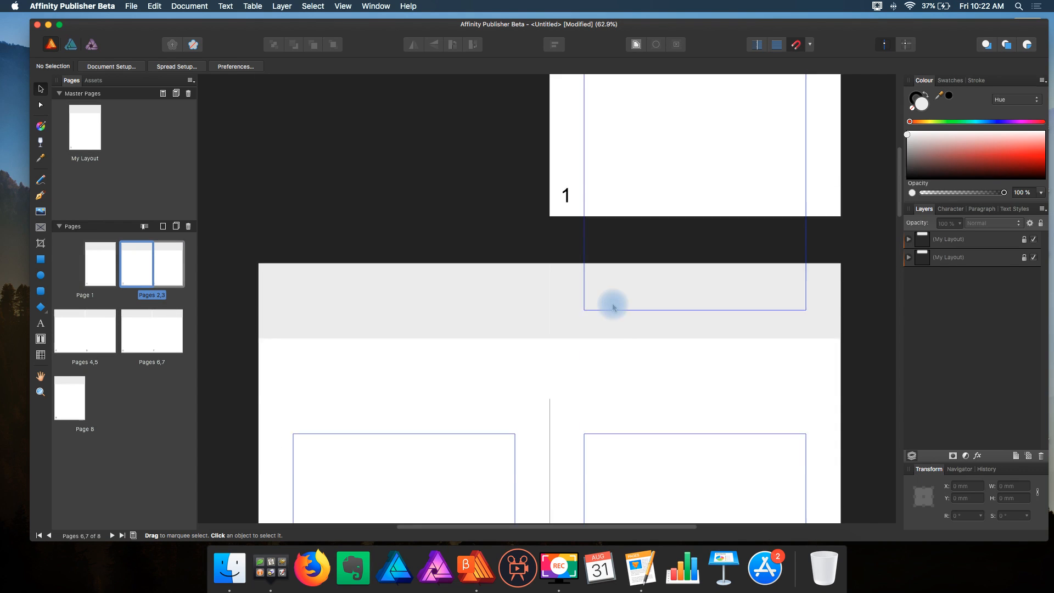
pyautogui.scroll(-5, 542, 296)
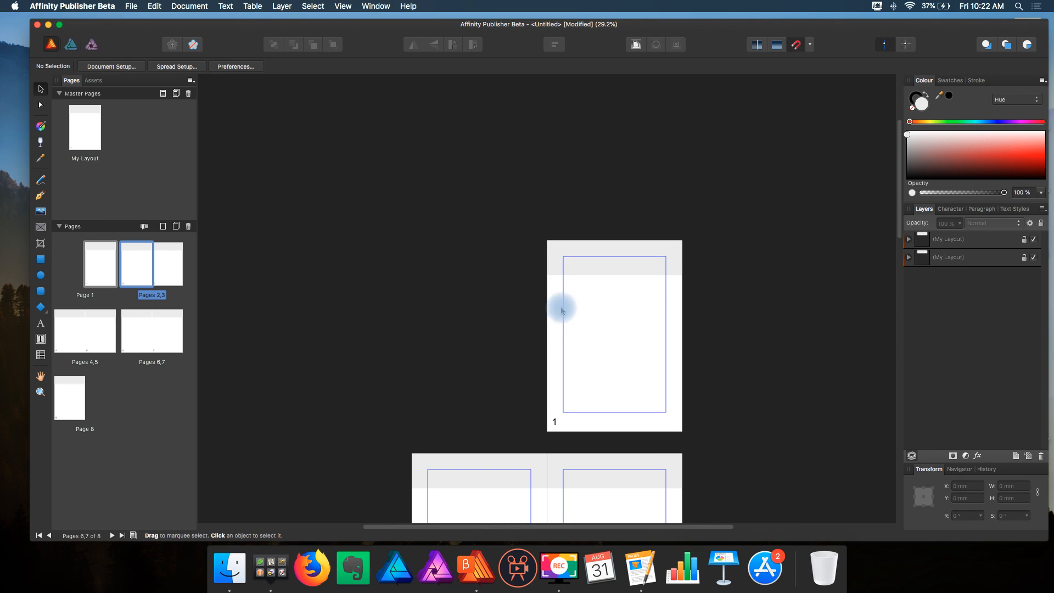
pyautogui.scroll(3, 625, 335)
pyautogui.scroll(-2, 603, 316)
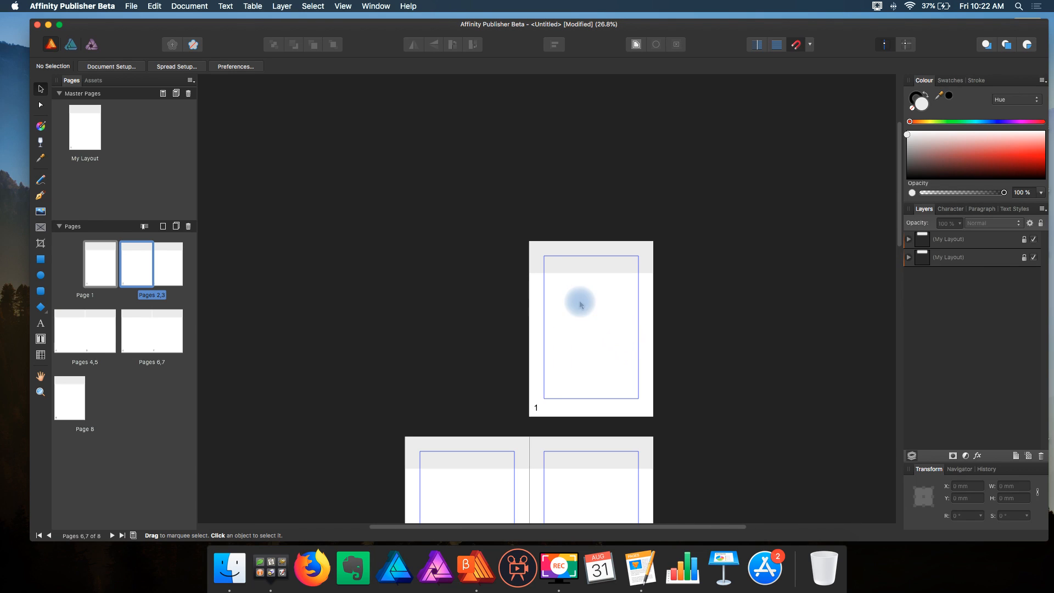
pyautogui.moveTo(585, 284); pyautogui.dragTo(634, 376)
pyautogui.scroll(-5, 633, 376)
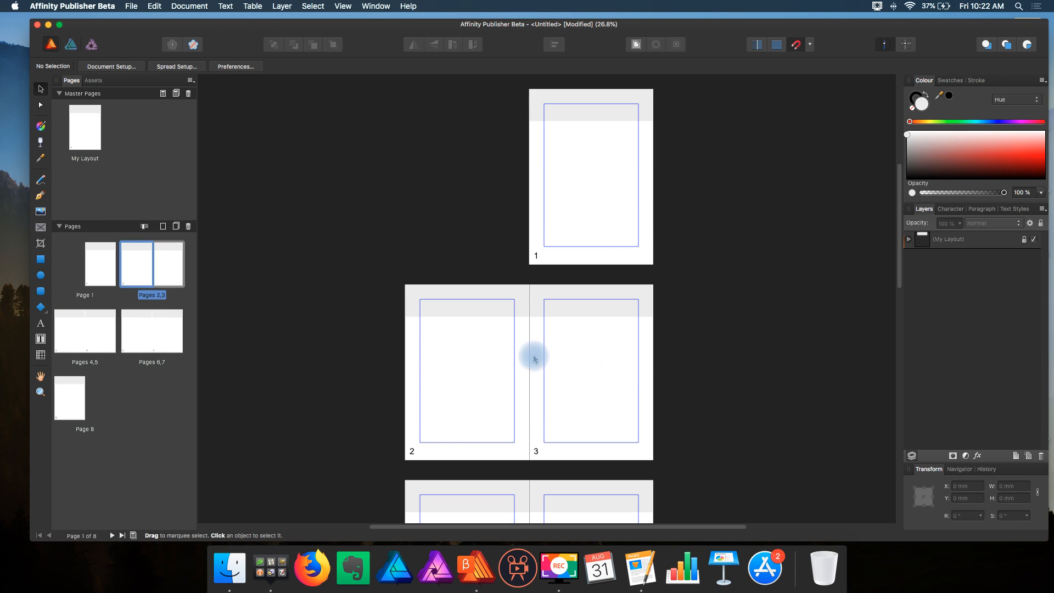
pyautogui.scroll(-7, 607, 366)
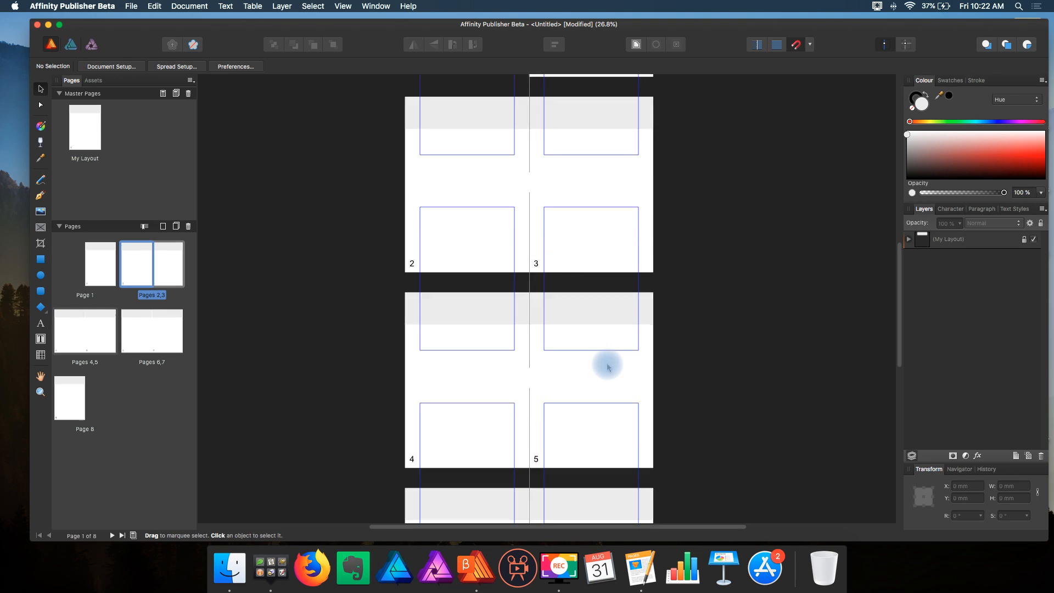
pyautogui.scroll(8, 608, 370)
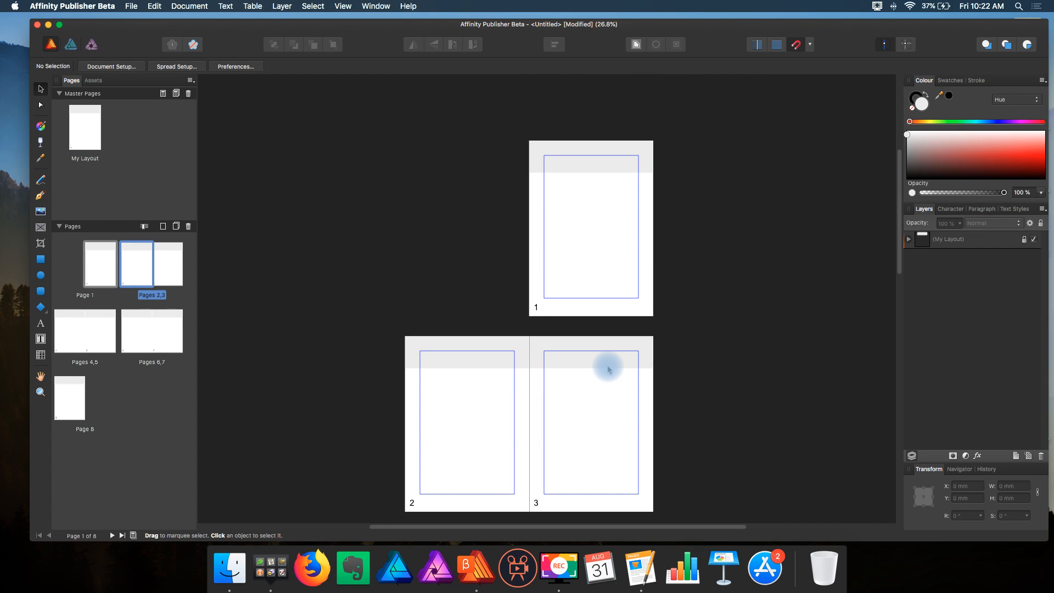
pyautogui.scroll(2, 598, 256)
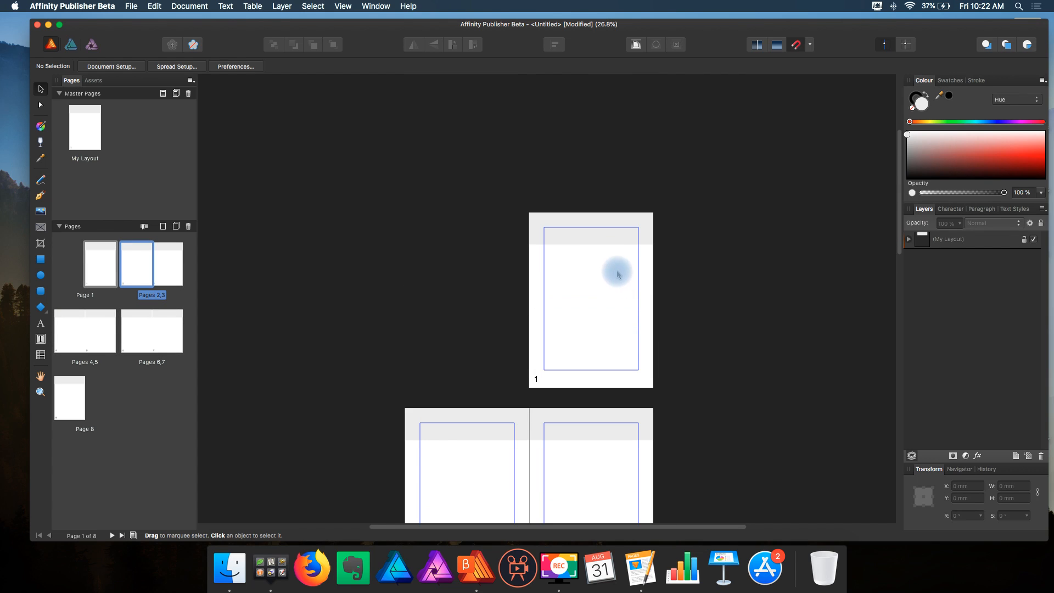
pyautogui.scroll(-1, 631, 291)
pyautogui.scroll(4, 634, 295)
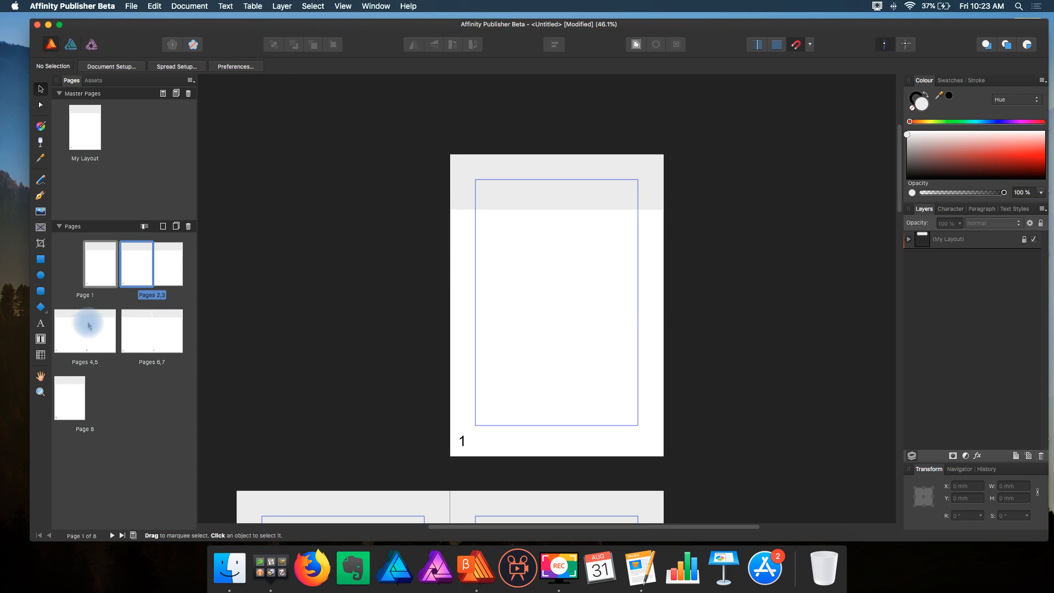
# - Draw a text frame about 107 × 212 mm on page 2, below the header band and inside the margins
pyautogui.click(40, 339)
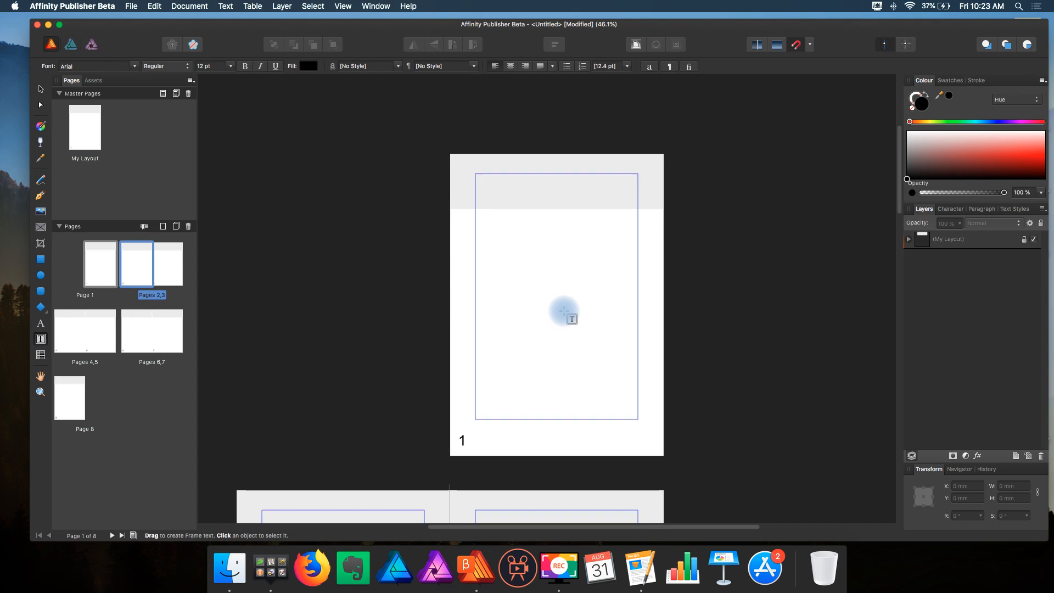
pyautogui.scroll(-8, 560, 310)
pyautogui.scroll(3, 313, 299)
pyautogui.scroll(2, 276, 267)
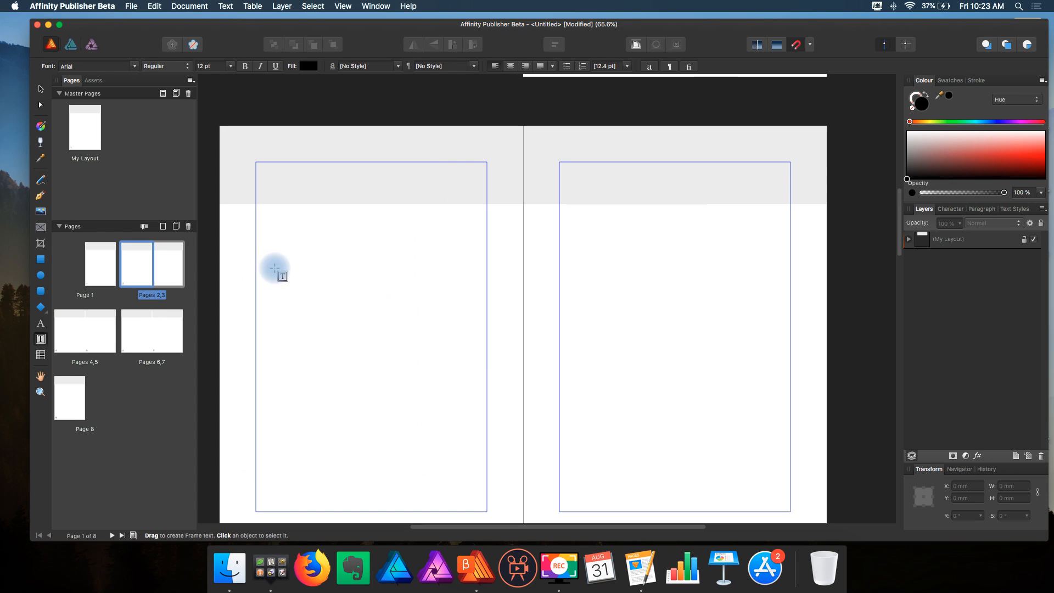
pyautogui.moveTo(257, 205); pyautogui.dragTo(412, 510)
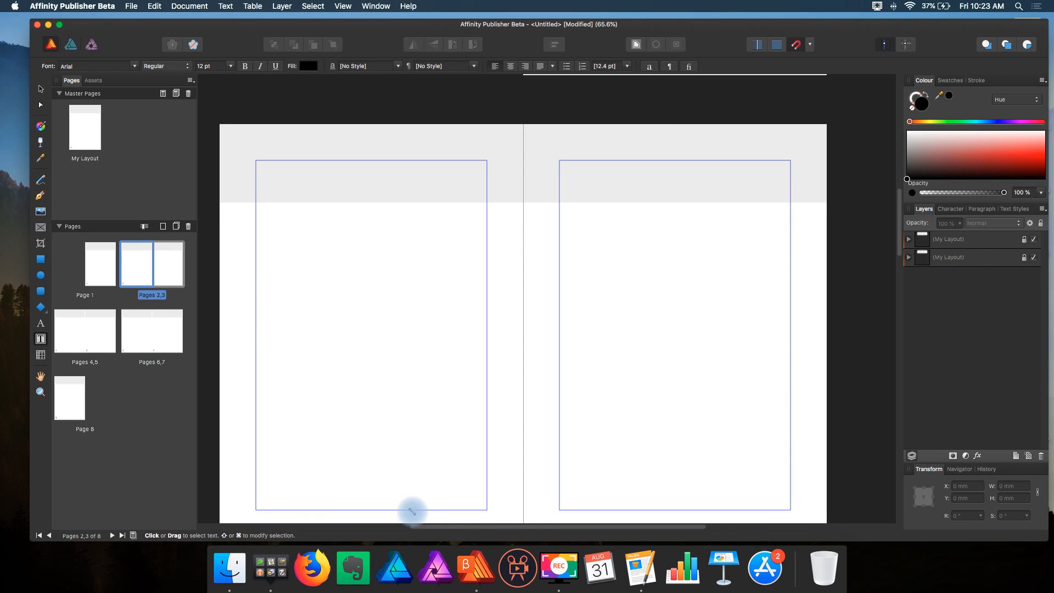
pyautogui.scroll(-2, 408, 421)
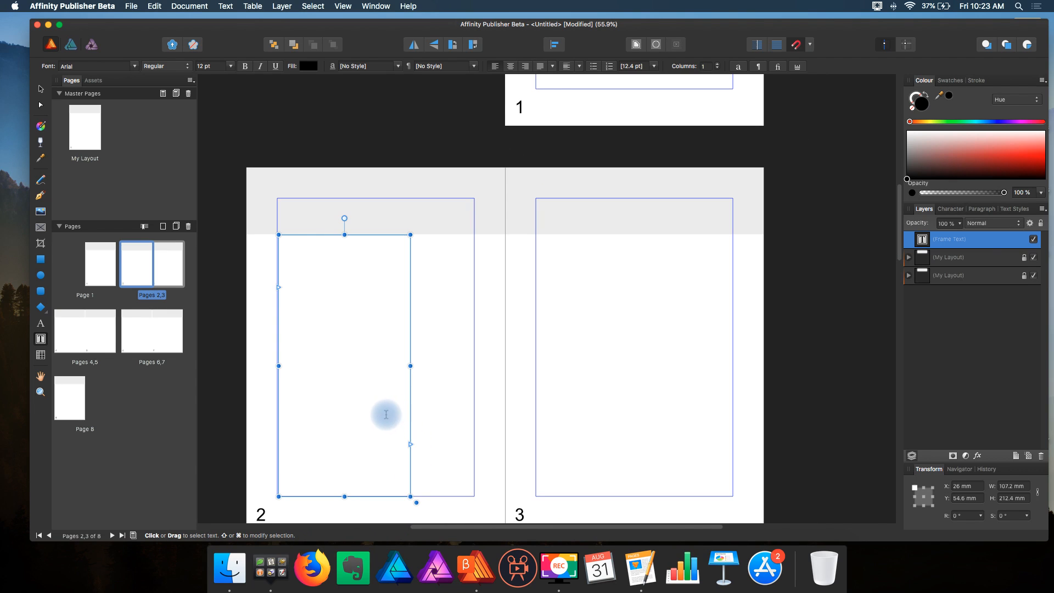
# - Open the Anatomy basics document from the Extra folder in Pages and copy its text from the introduction through the Shapes for body parts section
pyautogui.click(230, 567)
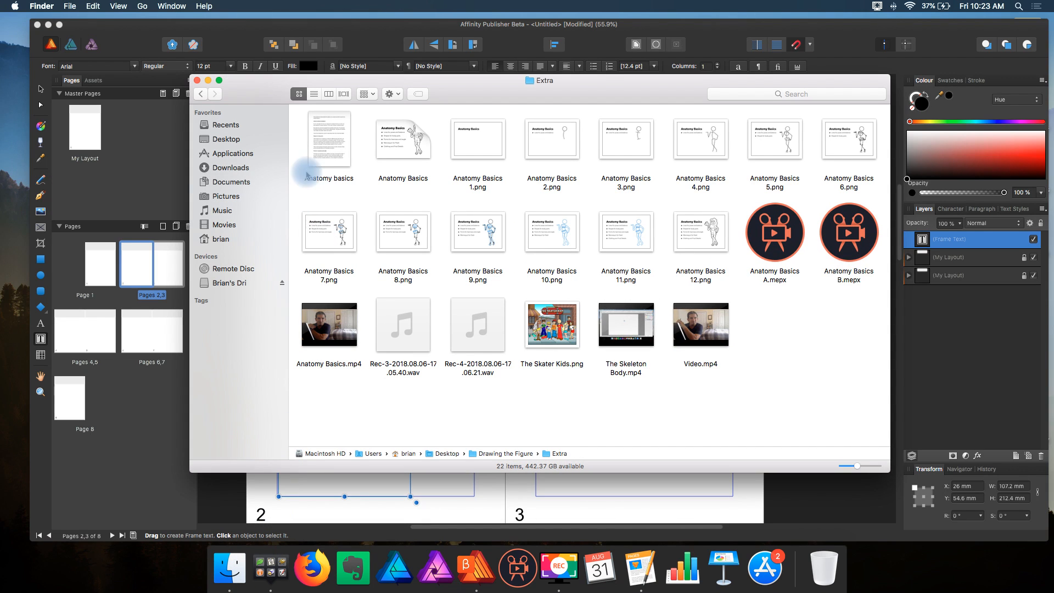
pyautogui.doubleClick(335, 139)
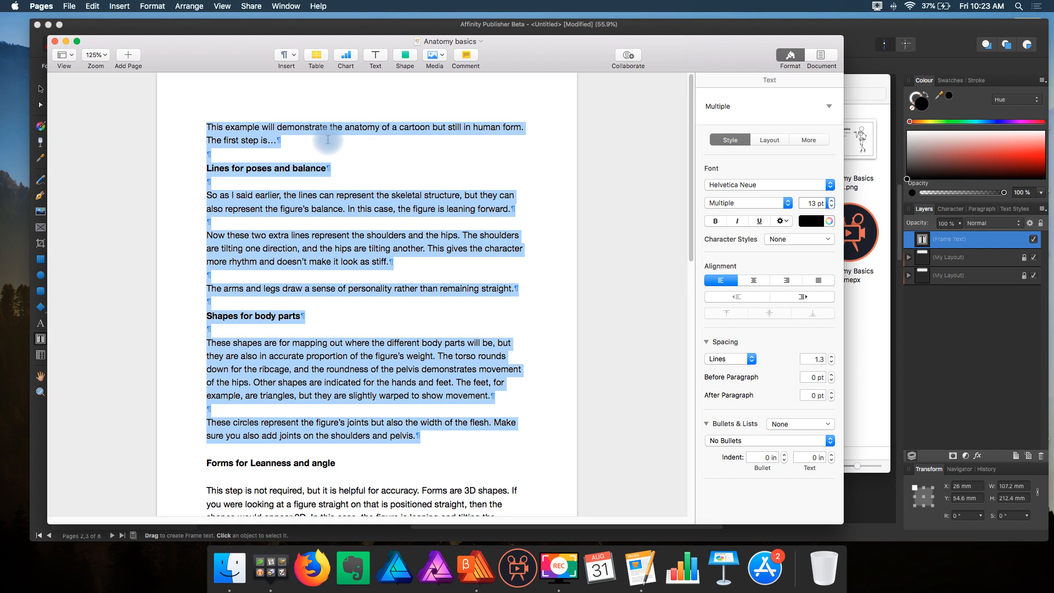
pyautogui.click(328, 139)
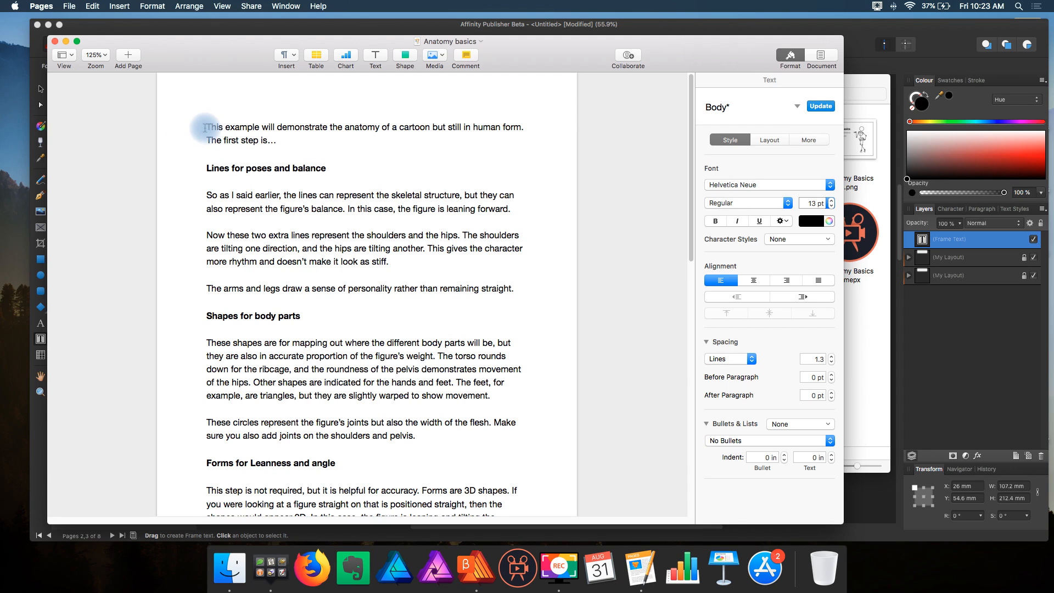
pyautogui.moveTo(230, 135); pyautogui.dragTo(526, 452)
pyautogui.press('super+c')
pyautogui.rightClick(391, 203)
pyautogui.click(485, 179)
# - Switch back to Affinity Publisher and paste the copied text into the text frame on page 2
pyautogui.click(830, 31)
pyautogui.click(294, 273)
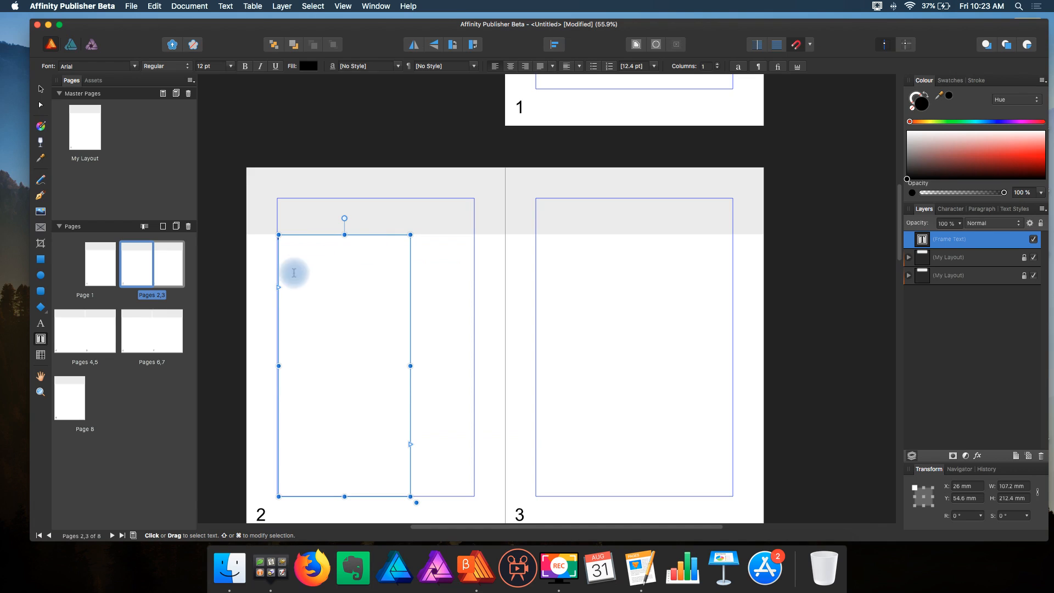
pyautogui.rightClick(290, 248)
pyautogui.click(313, 269)
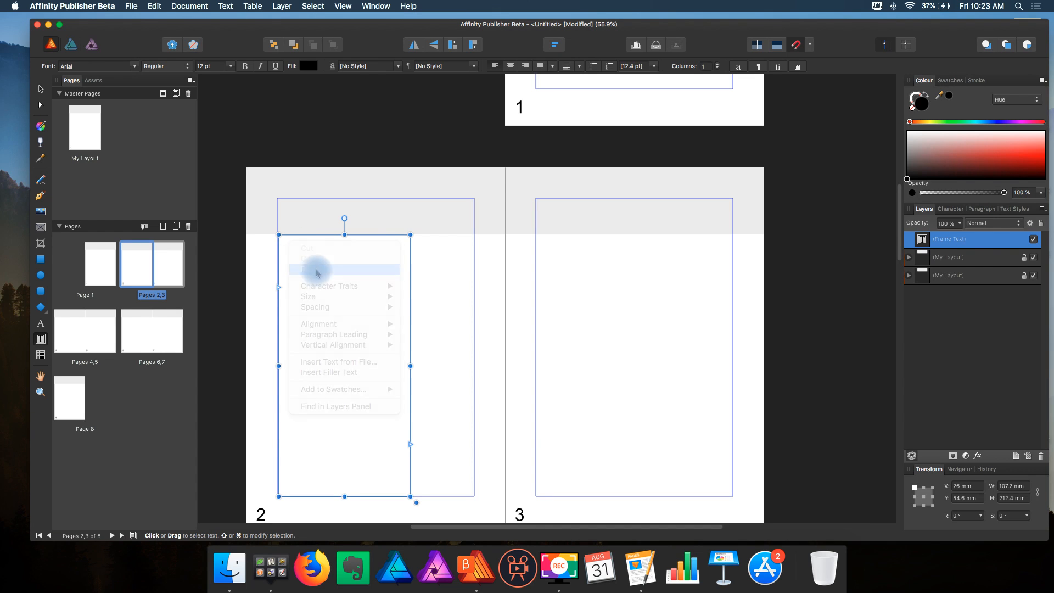
# - Shorten the page 2 text frame to about 115 mm high, then hide its overflow text and show it again
pyautogui.click(410, 496)
pyautogui.moveTo(409, 496); pyautogui.dragTo(411, 377)
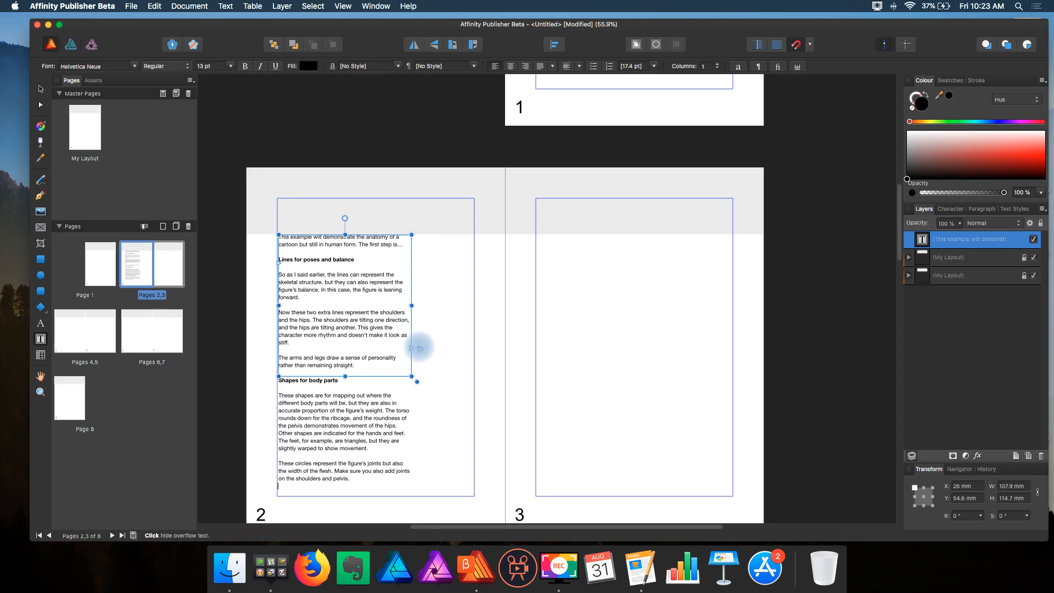
pyautogui.scroll(3, 415, 351)
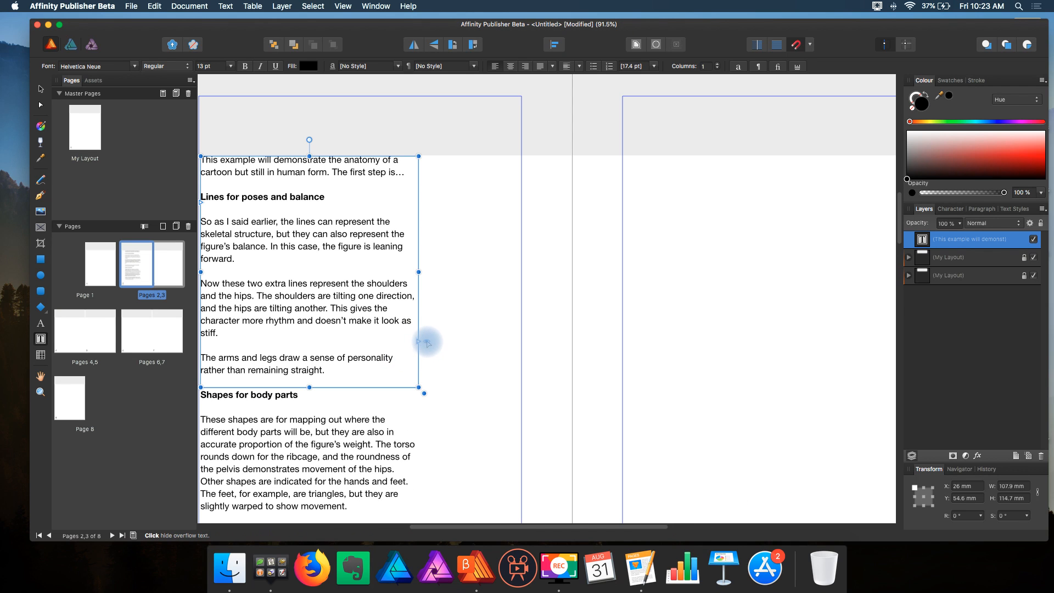
pyautogui.scroll(1, 427, 343)
pyautogui.click(427, 355)
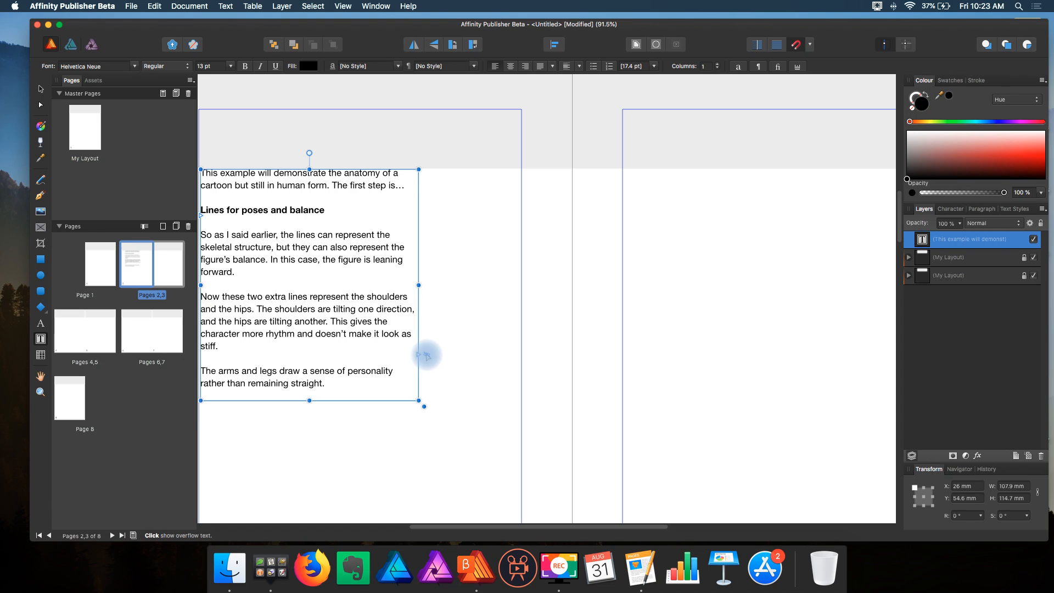
pyautogui.click(426, 356)
# - Draw a second text frame about 108 × 147 mm on page 3 and flow the page 2 frame's overflow text into it
pyautogui.scroll(-3, 405, 353)
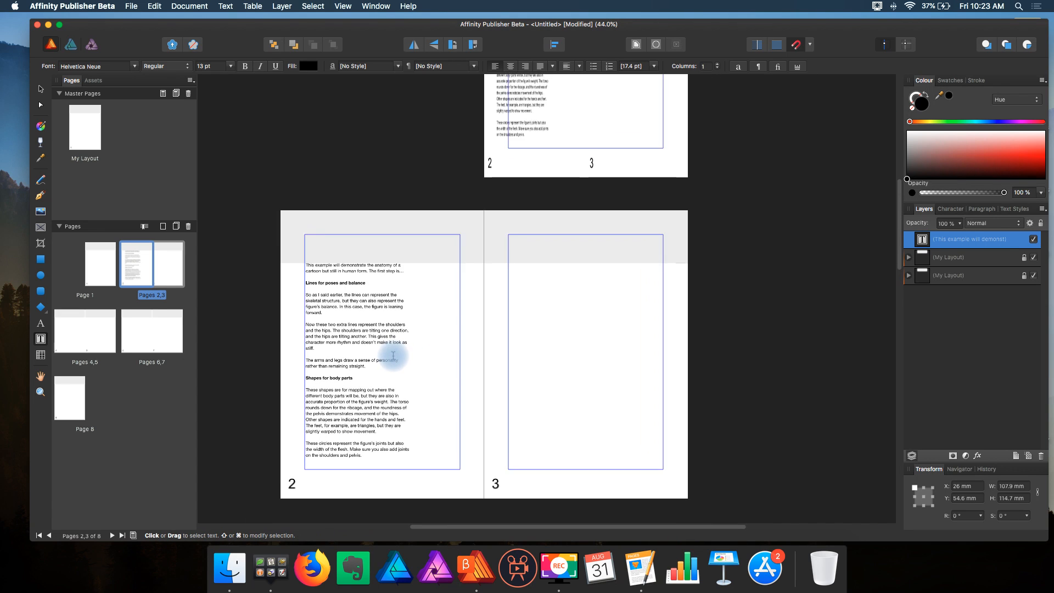
pyautogui.scroll(1, 393, 356)
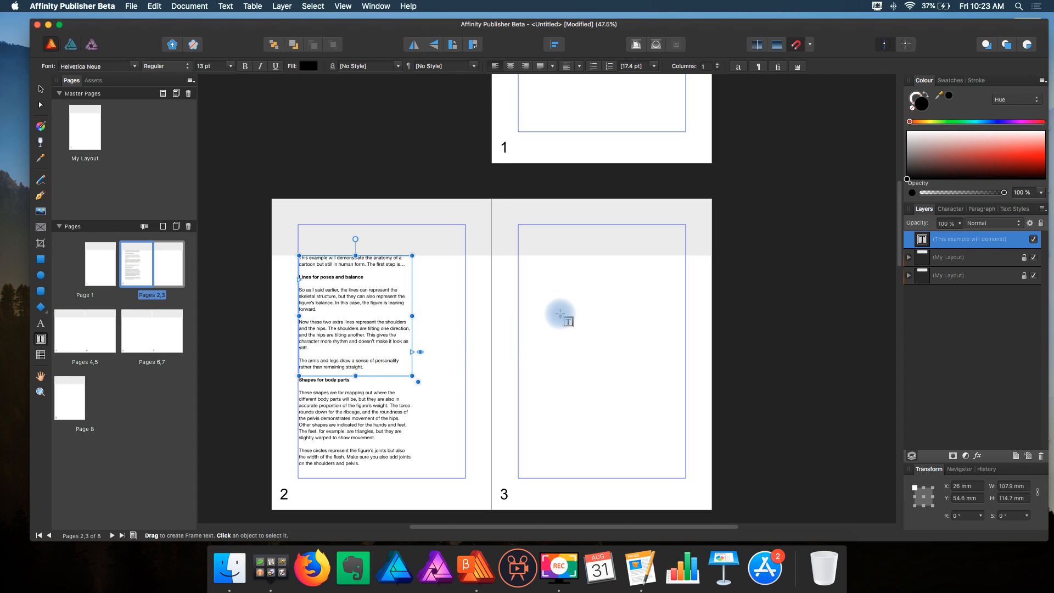
pyautogui.moveTo(532, 315); pyautogui.dragTo(645, 470)
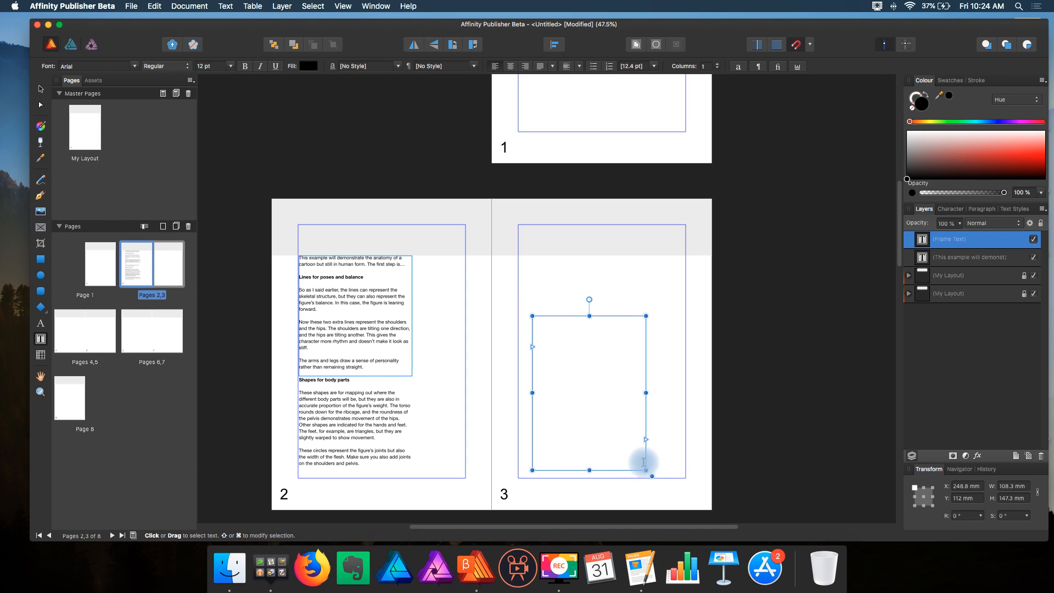
pyautogui.click(385, 298)
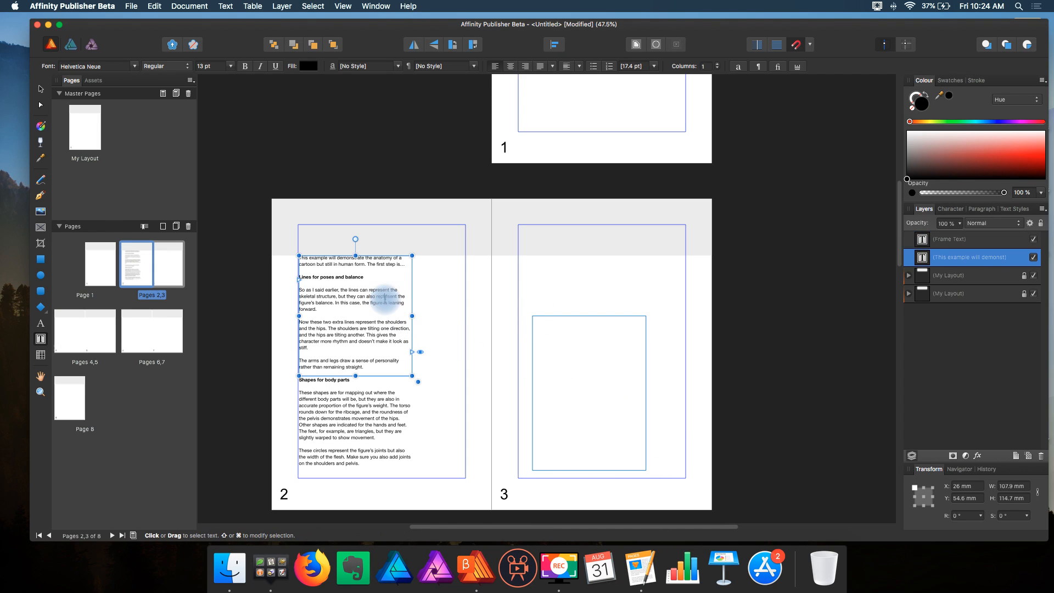
pyautogui.click(414, 353)
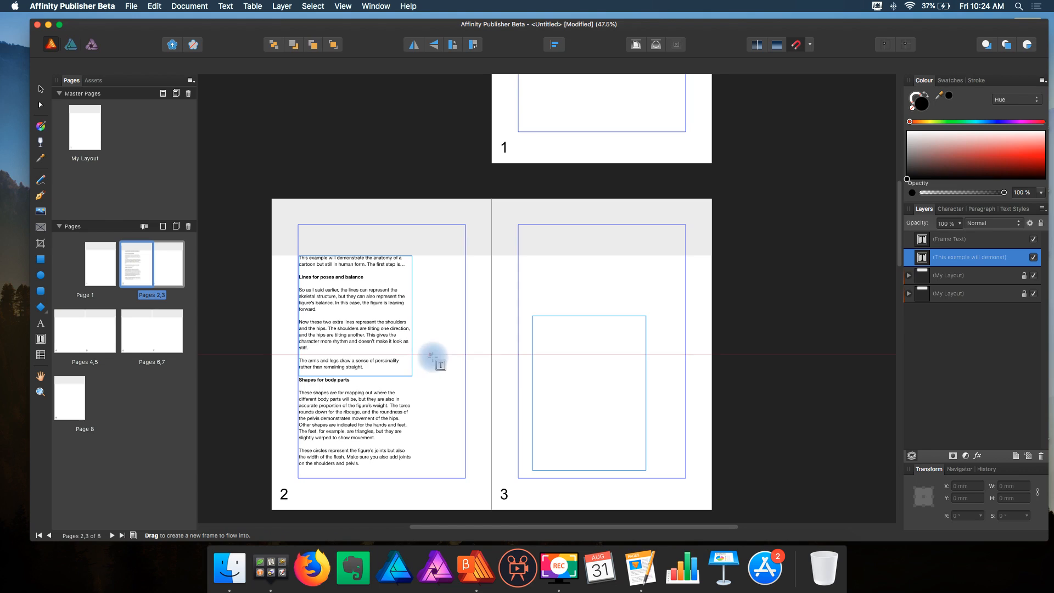
pyautogui.click(573, 379)
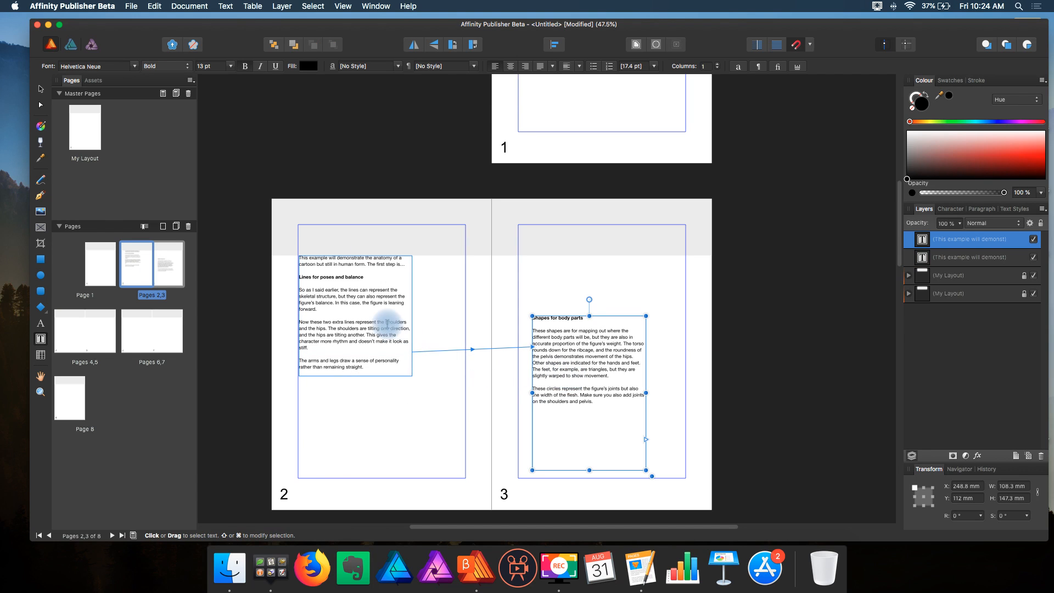
# - Insert several blank lines above the "Lines for poses and balance" heading on page 2 to test the text flow between the linked frames
pyautogui.scroll(1, 306, 281)
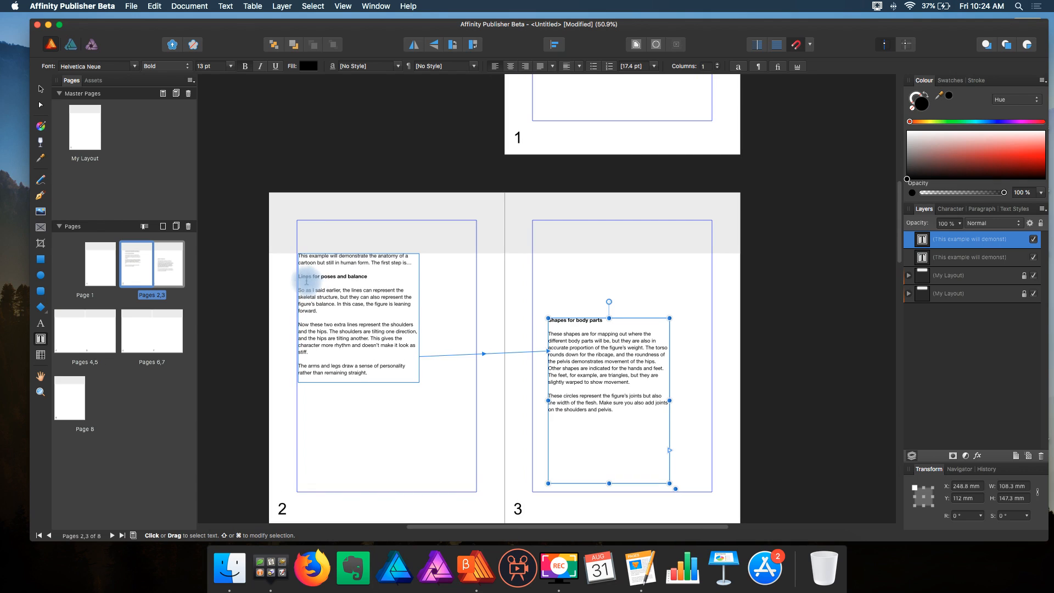
pyautogui.click(298, 276)
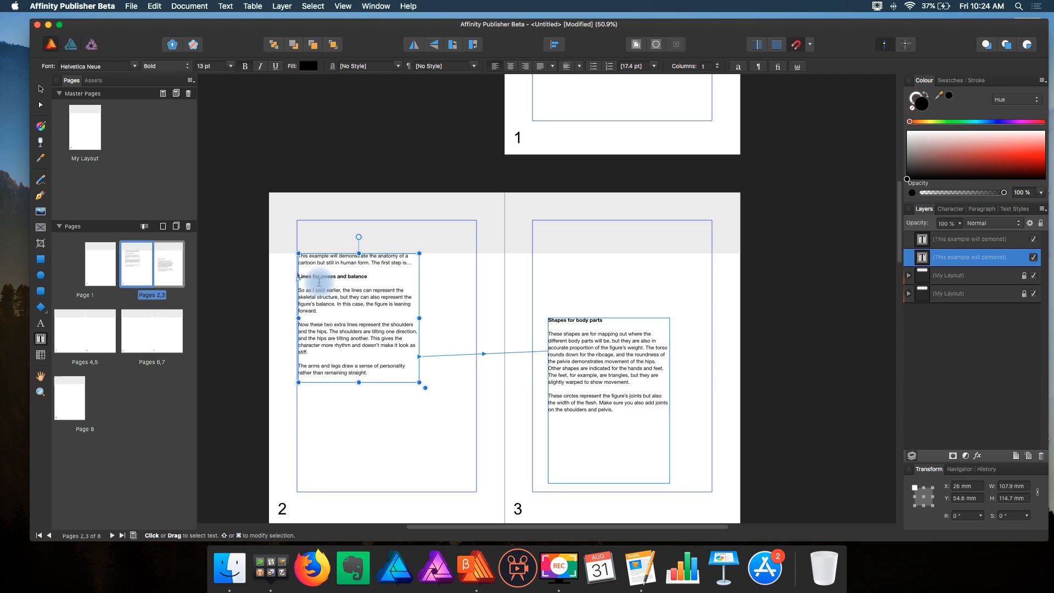
pyautogui.press('Return')
pyautogui.press('Return')
pyautogui.press('Return')
pyautogui.press('Return')
pyautogui.press('Return')
pyautogui.press('Return')
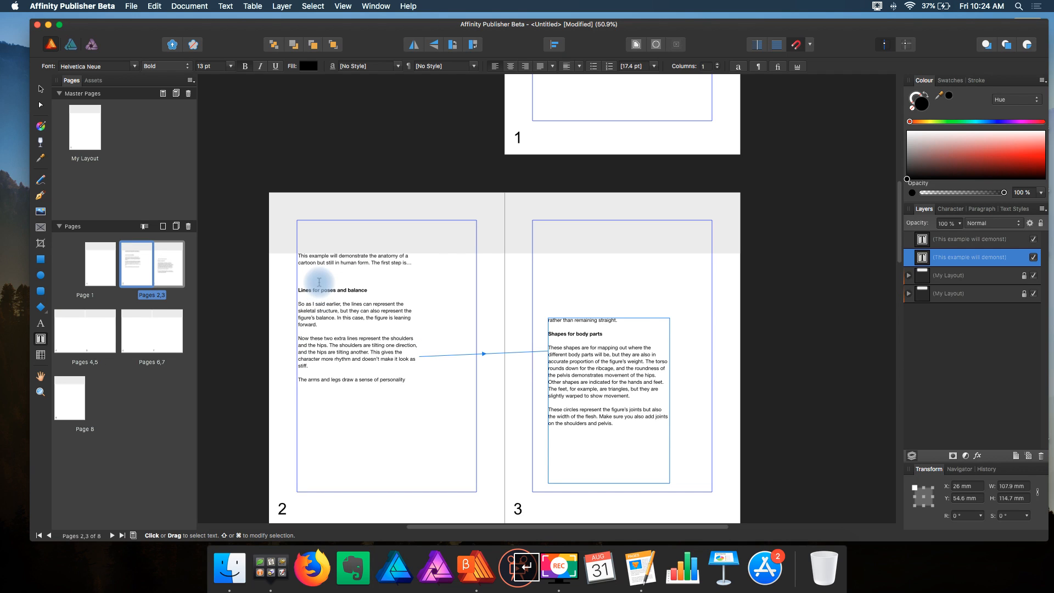
pyautogui.press('Return')
pyautogui.press('Return')
# - Remove the extra blank lines above the "Lines for poses and balance" heading
pyautogui.press('BackSpace')
pyautogui.press('BackSpace')
pyautogui.press('BackSpace')
pyautogui.press('BackSpace')
pyautogui.press('BackSpace')
pyautogui.press('BackSpace')
pyautogui.press('BackSpace')
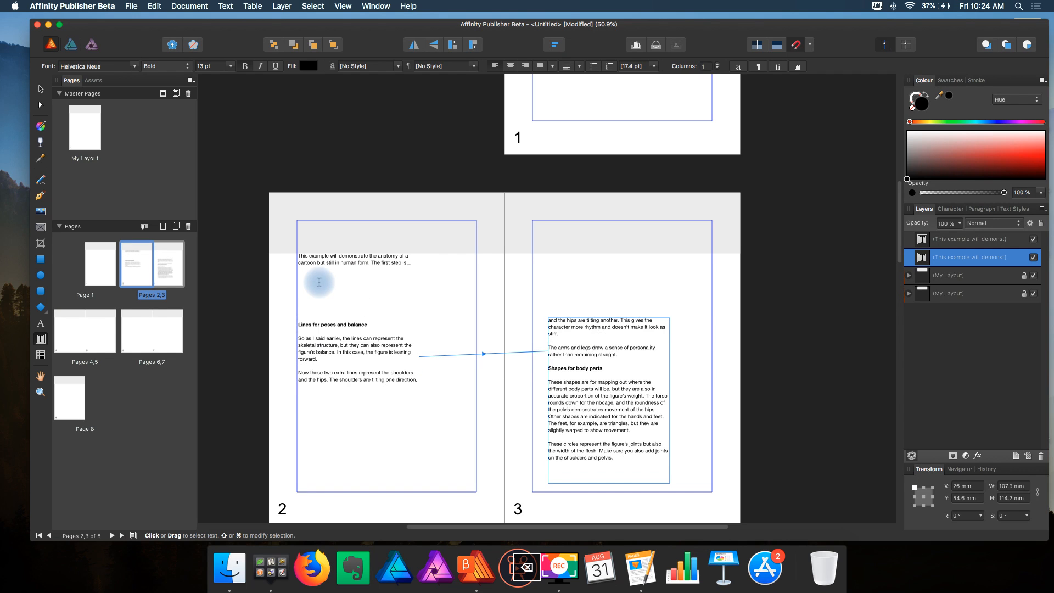
pyautogui.press('BackSpace')
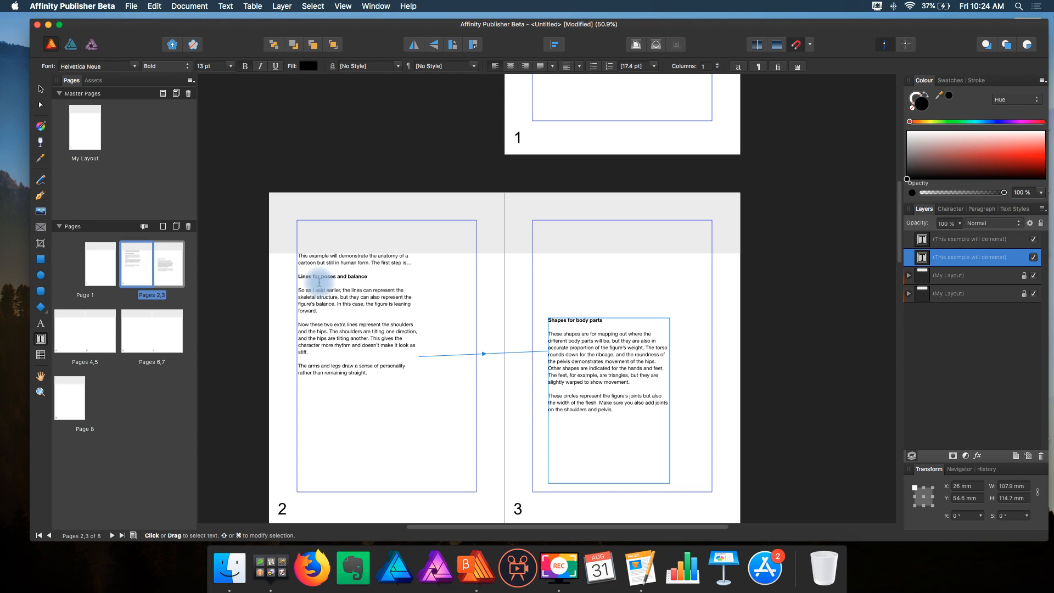
# - Draw a picture frame about 59 × 53 mm over the lower-left part of the page 2 text frame
pyautogui.press('Escape')
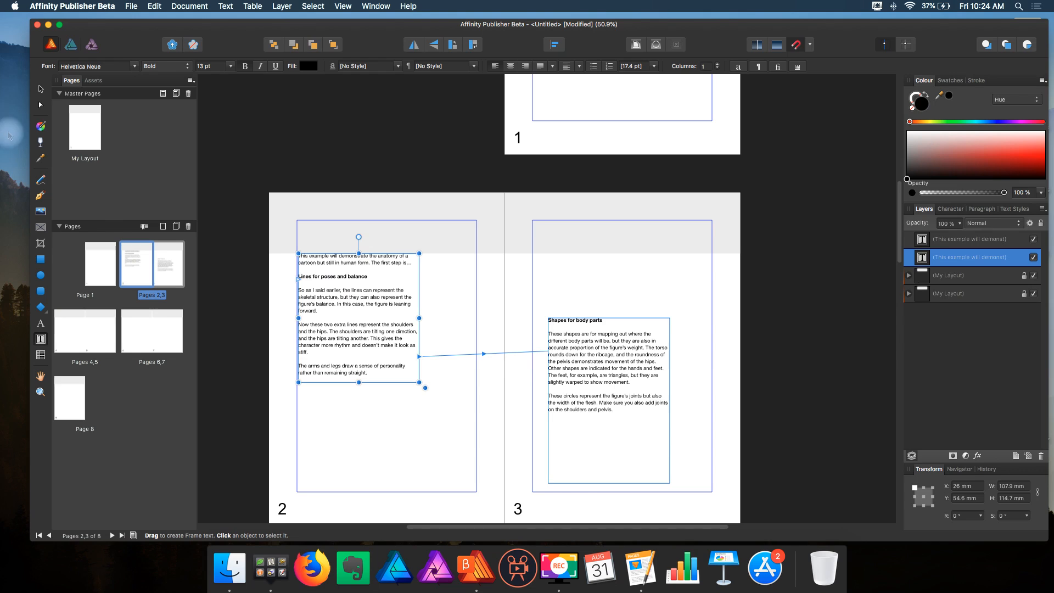
pyautogui.click(371, 136)
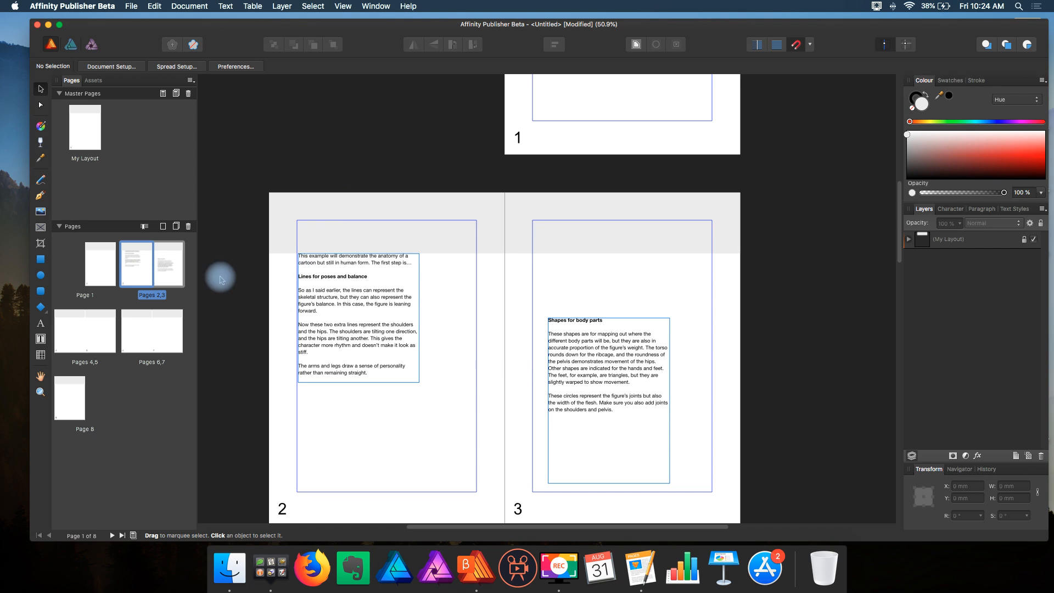
pyautogui.click(40, 228)
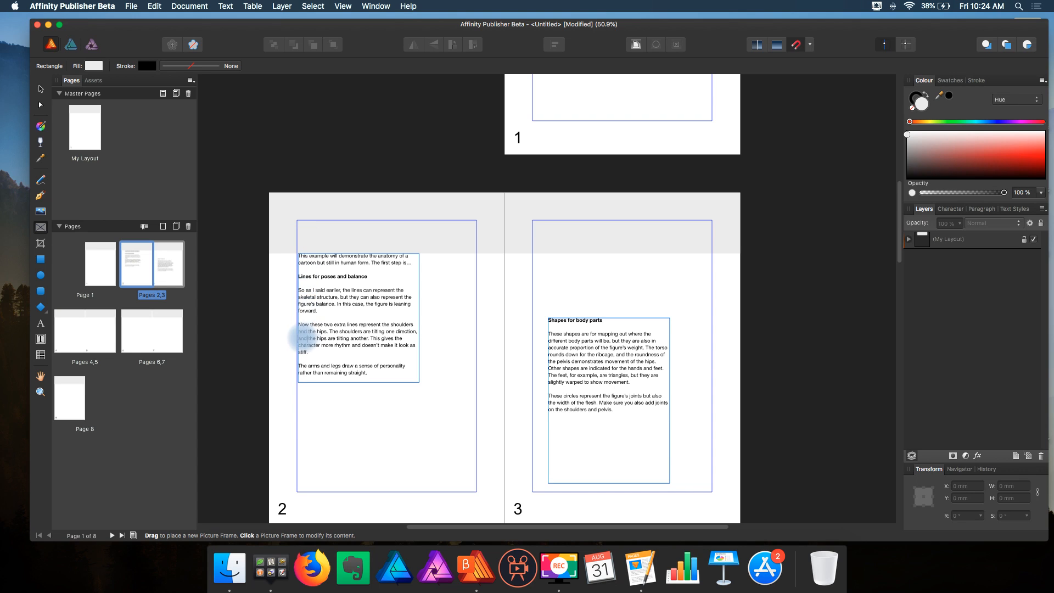
pyautogui.moveTo(321, 354); pyautogui.dragTo(364, 382)
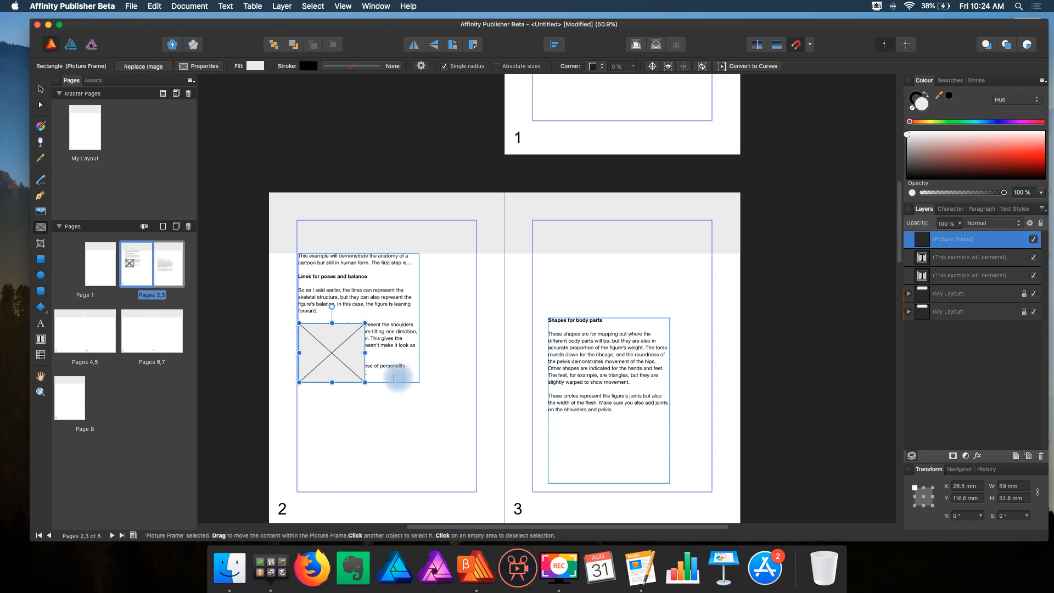
pyautogui.click(41, 91)
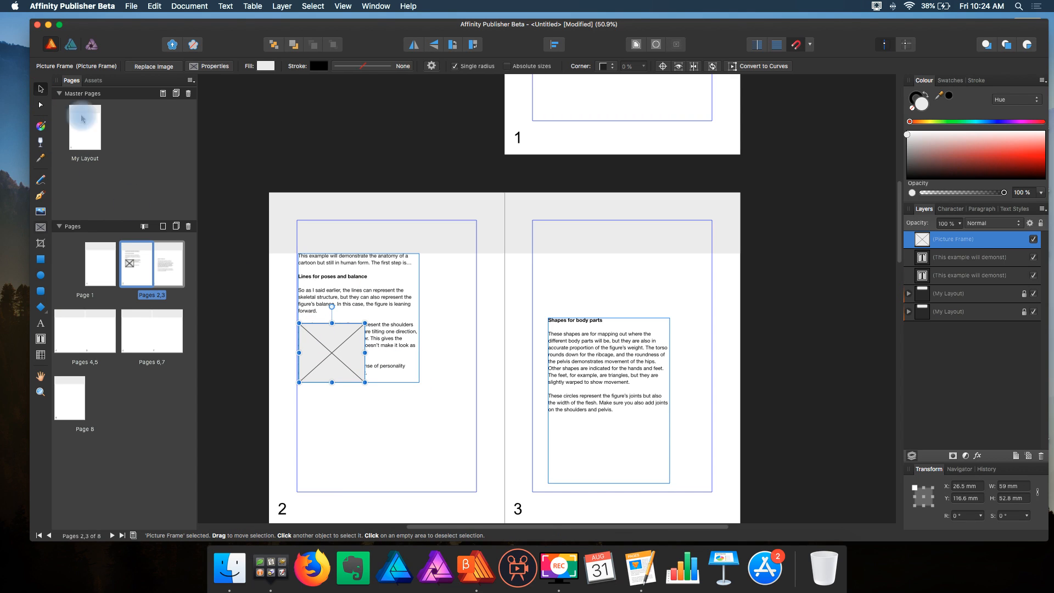
# - Try the Square text wrap on the page 2 text frame alone, and set its wrap style back to None
pyautogui.click(343, 279)
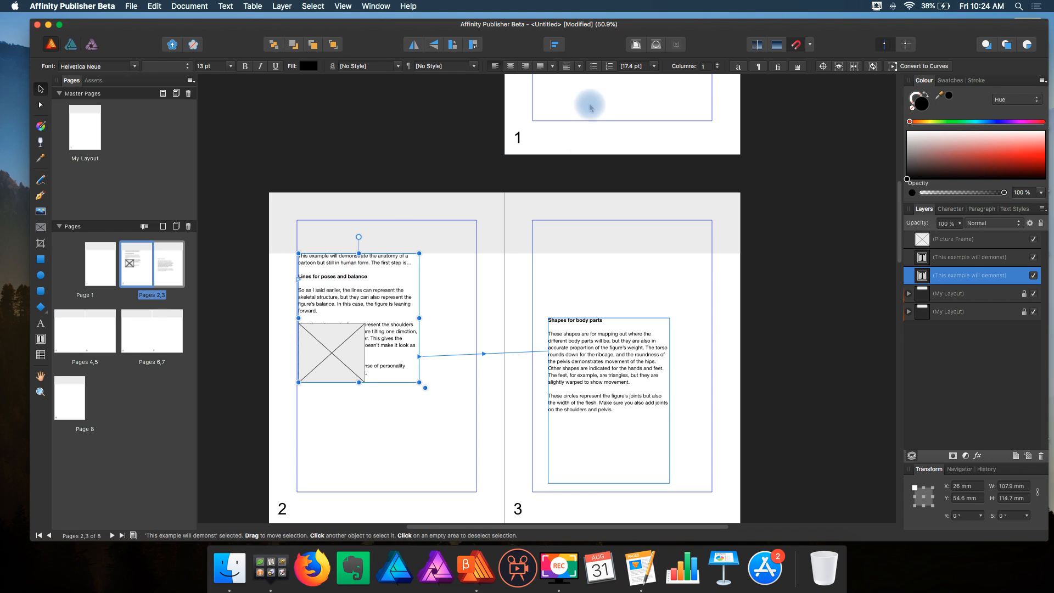
pyautogui.click(638, 46)
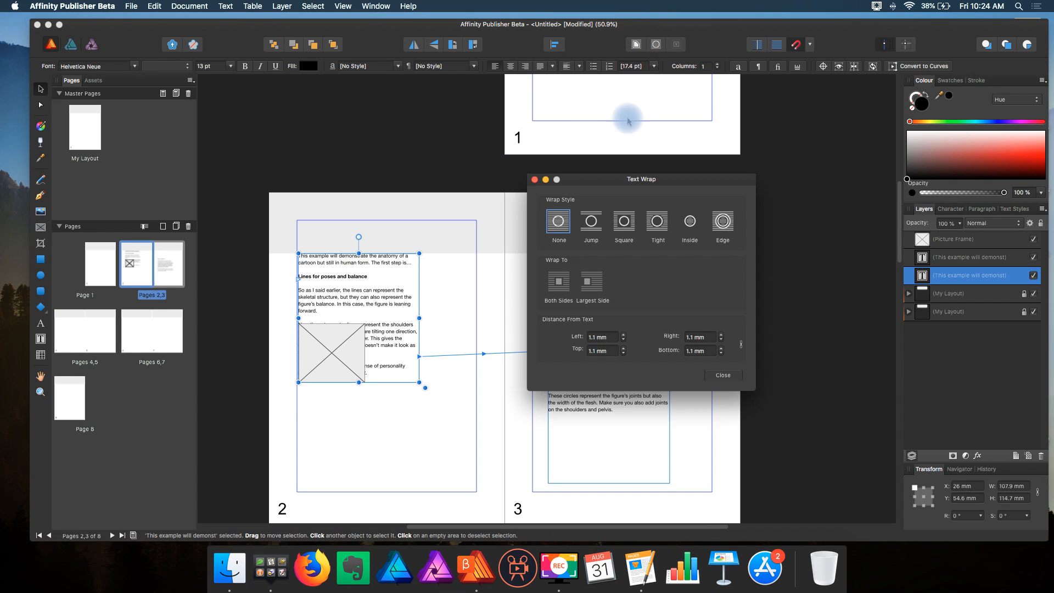
pyautogui.click(591, 222)
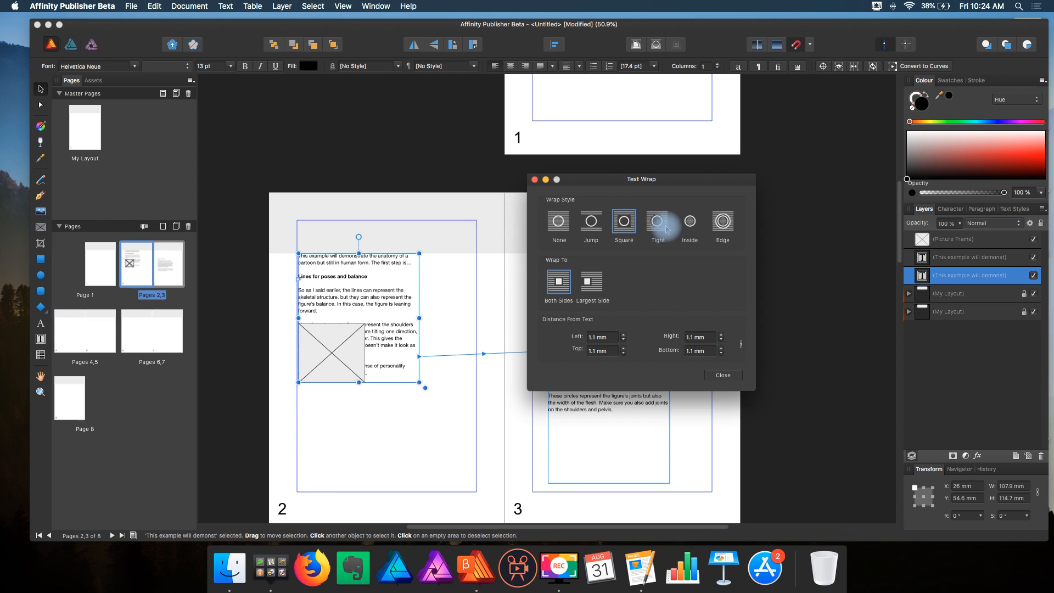
pyautogui.click(558, 222)
pyautogui.click(535, 180)
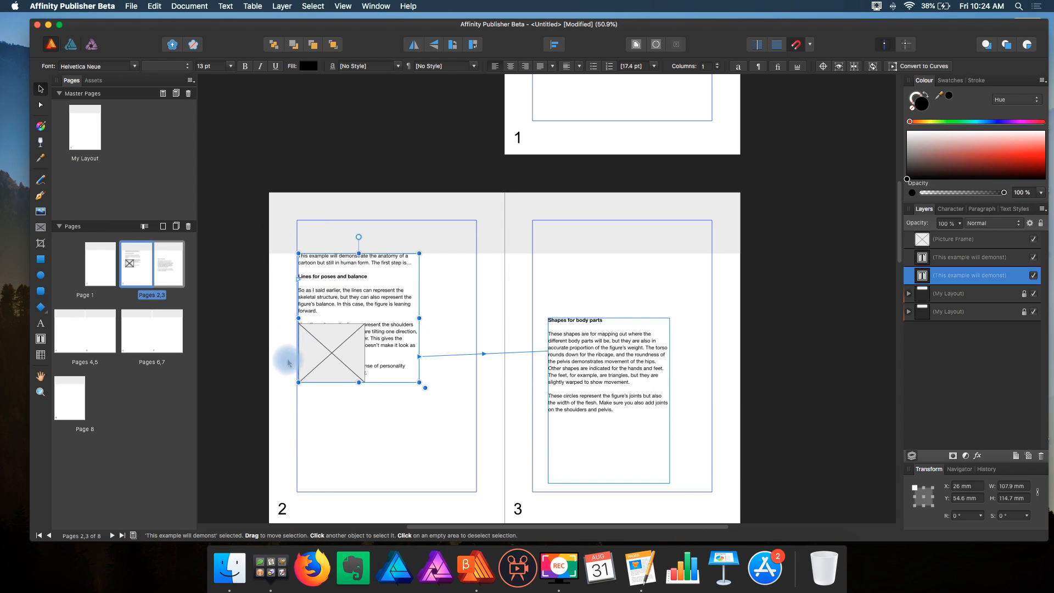
# - Apply a Square text wrap on both sides to the picture frame and text frame on page 2 together
pyautogui.click(329, 354)
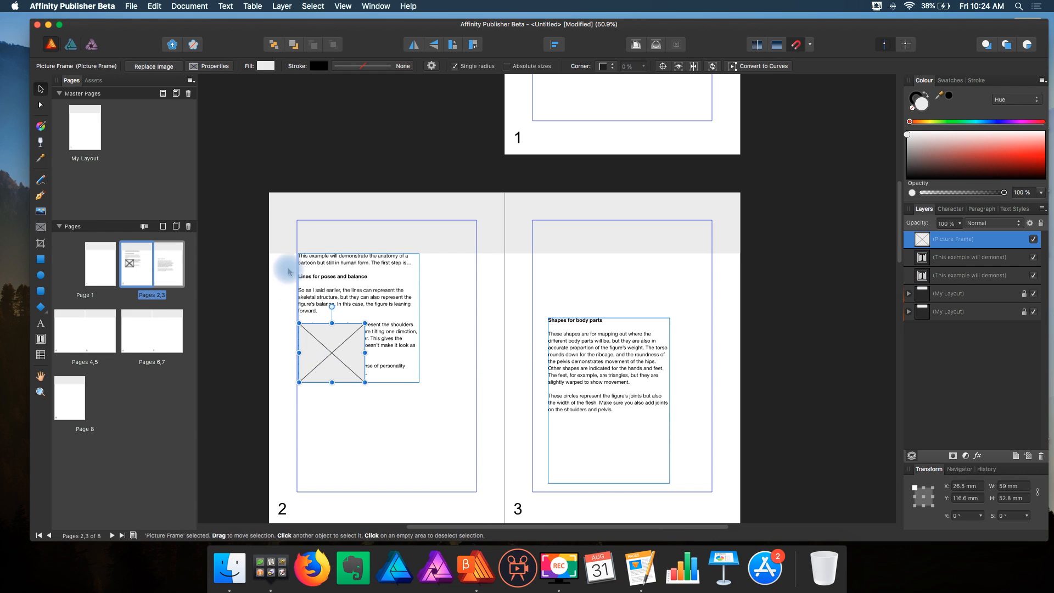
pyautogui.moveTo(276, 237); pyautogui.dragTo(453, 418)
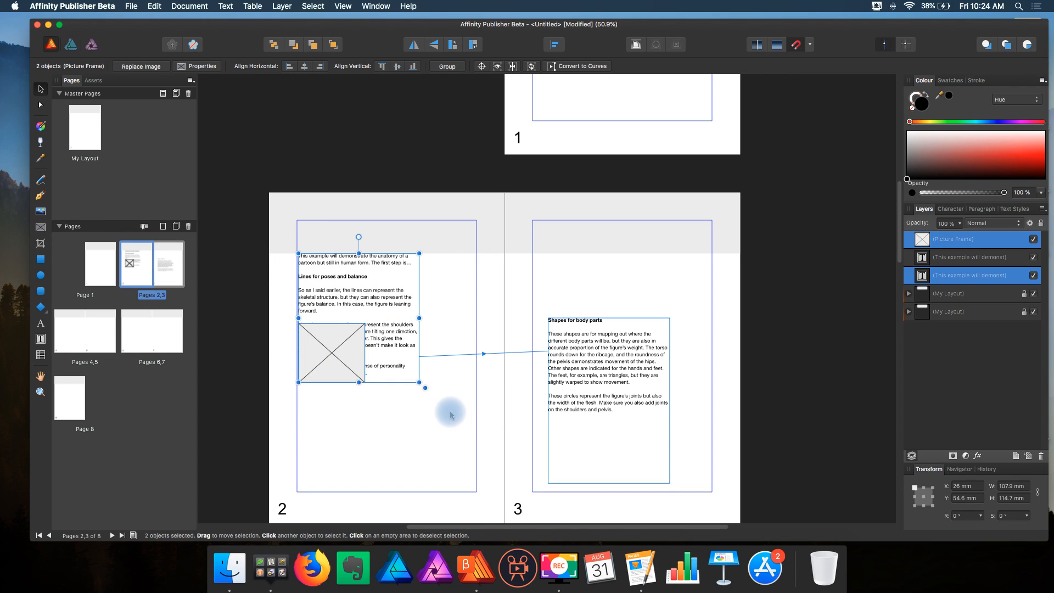
pyautogui.click(635, 46)
pyautogui.click(592, 221)
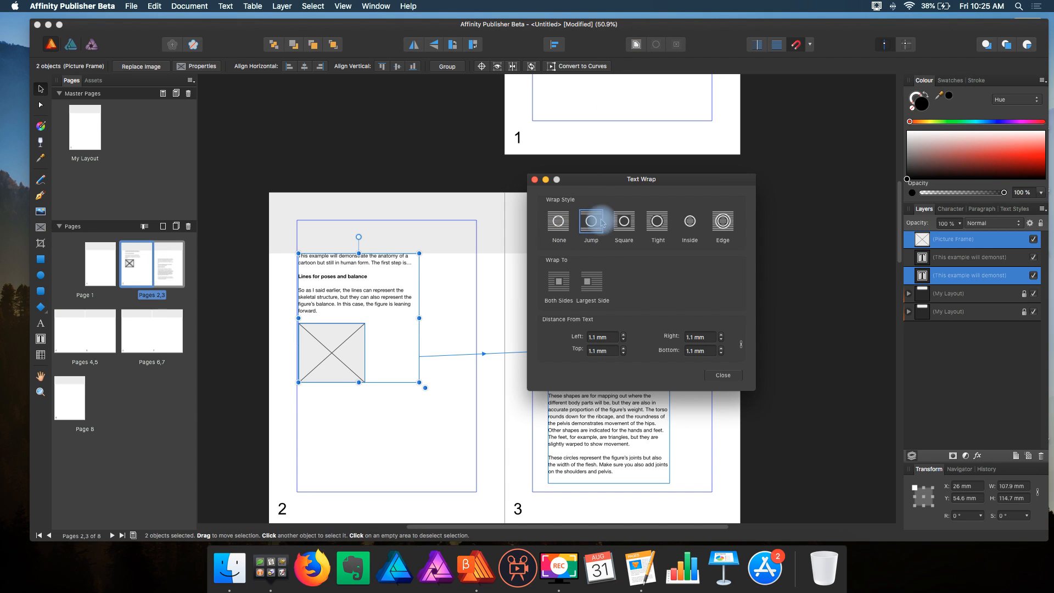
pyautogui.click(635, 224)
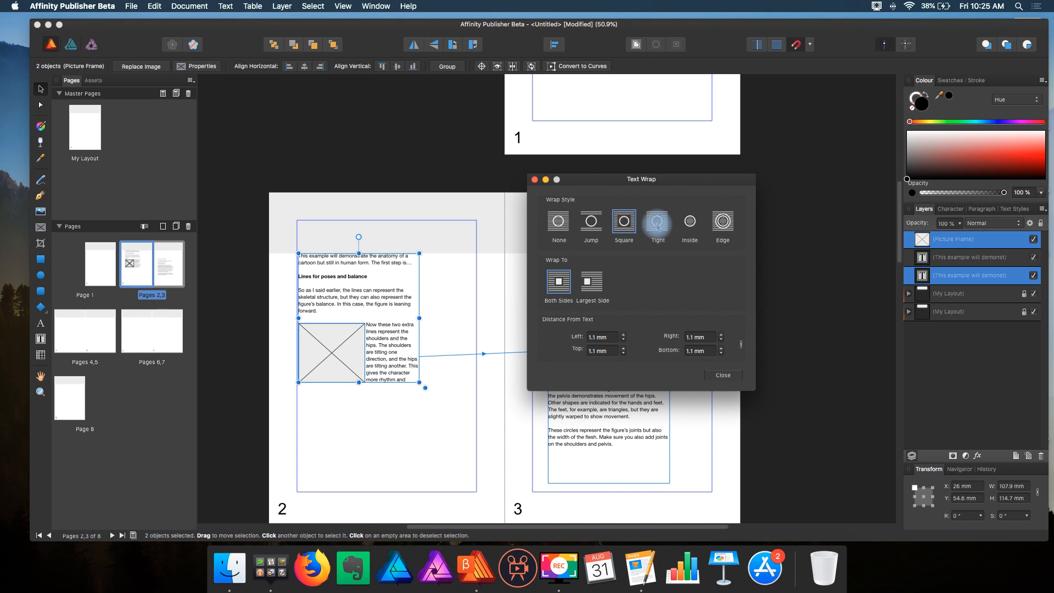
pyautogui.click(535, 181)
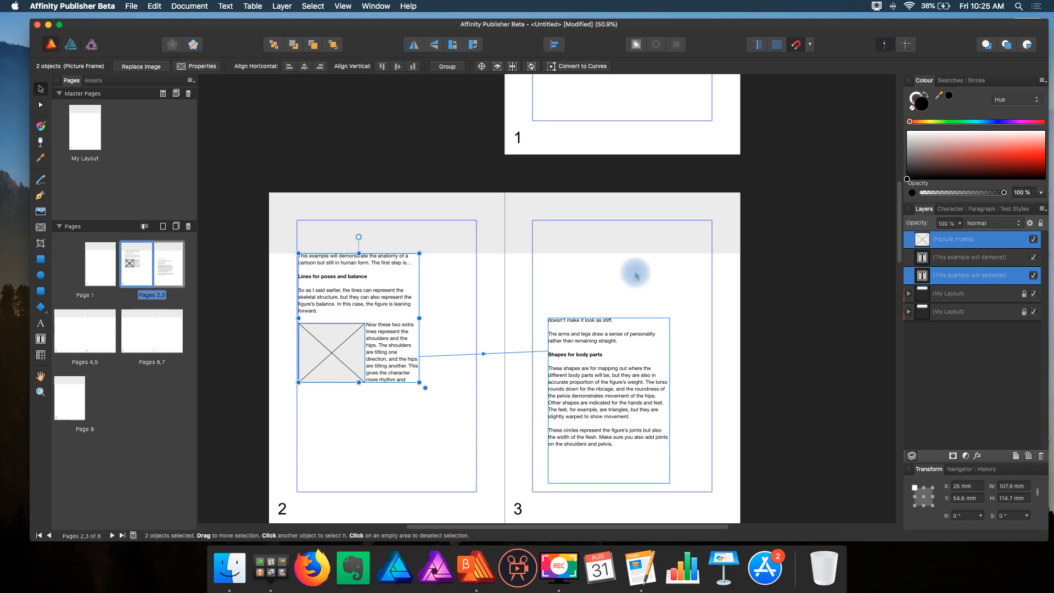
pyautogui.scroll(3, 495, 243)
pyautogui.scroll(-5, 499, 241)
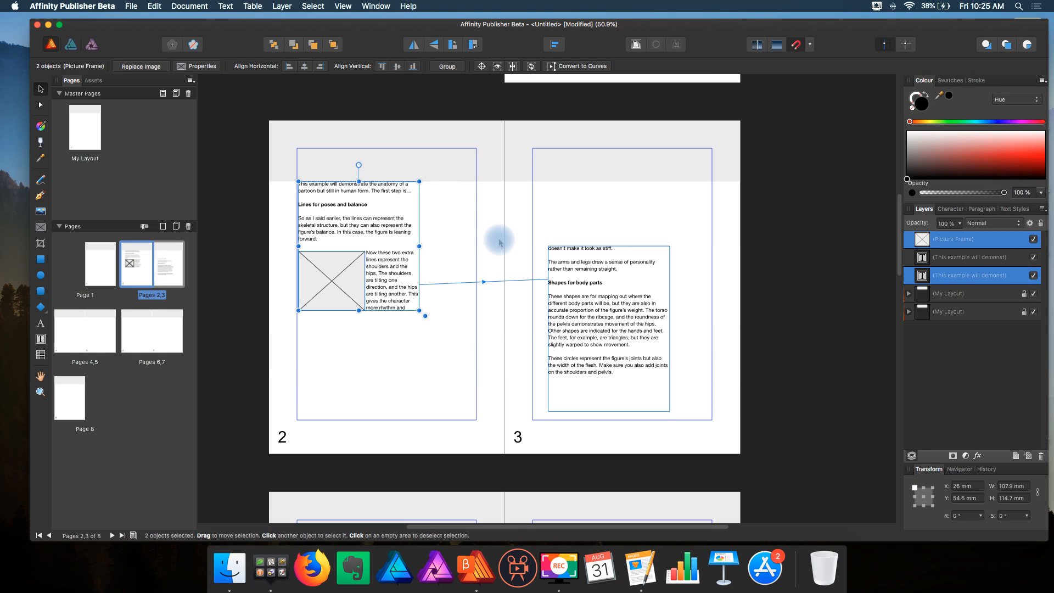
pyautogui.scroll(3, 500, 241)
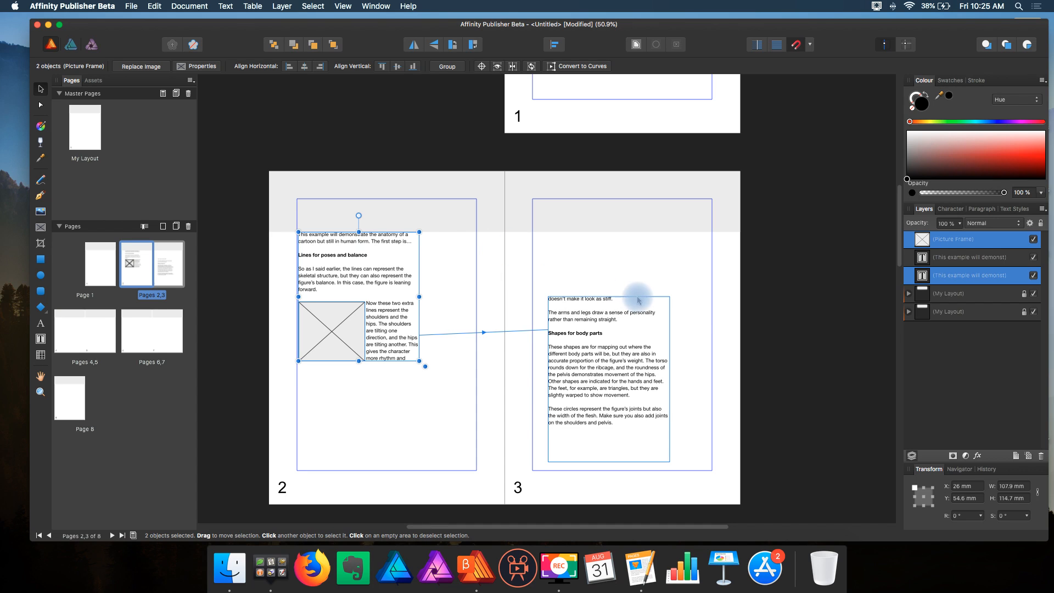
# - Look over the cover artwork on page 1 and the numbering and layout of the blank spreads after it
pyautogui.scroll(-10, 707, 307)
pyautogui.scroll(8, 700, 307)
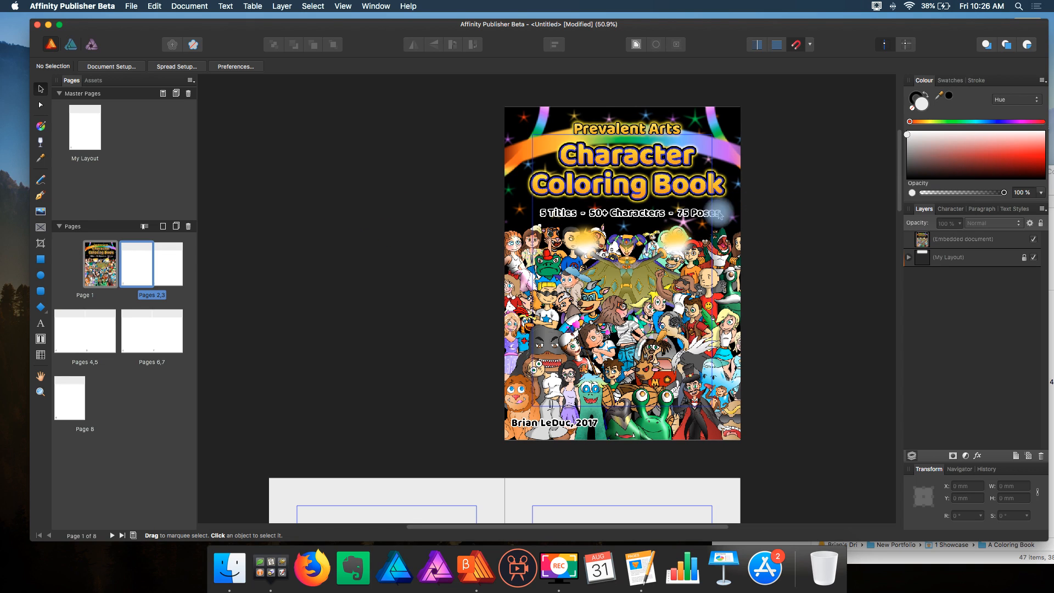
pyautogui.scroll(-10, 664, 202)
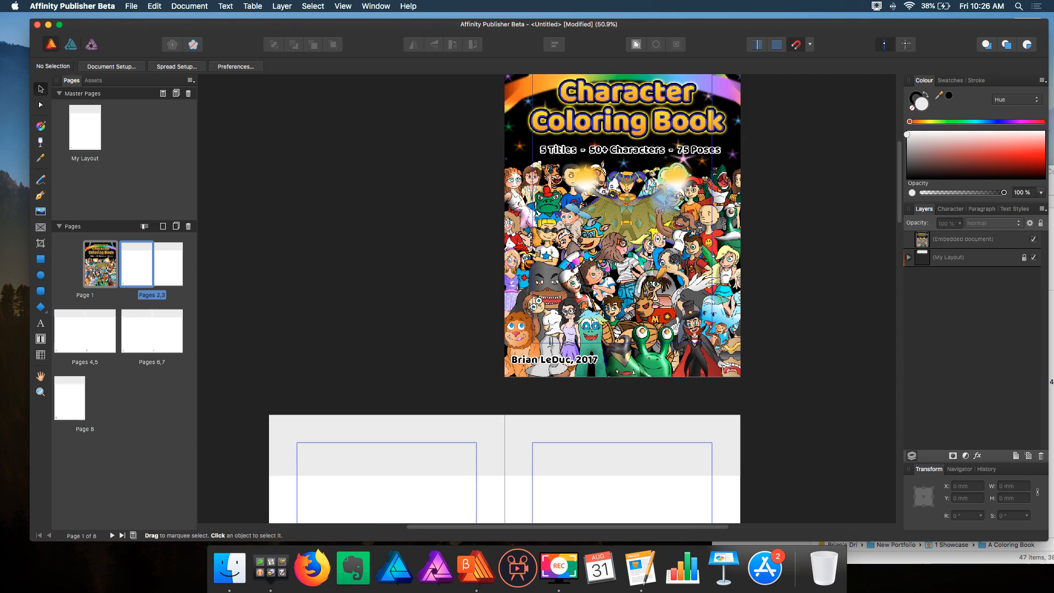
pyautogui.scroll(-2, 665, 202)
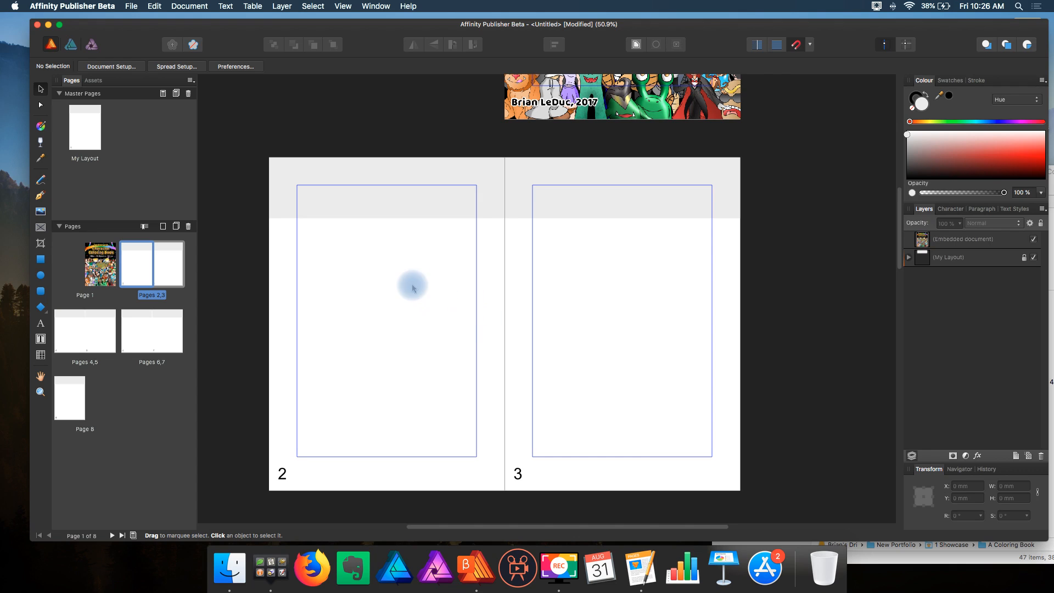
pyautogui.click(315, 257)
pyautogui.moveTo(316, 257); pyautogui.dragTo(443, 422)
pyautogui.scroll(-5, 454, 361)
pyautogui.scroll(-3, 455, 361)
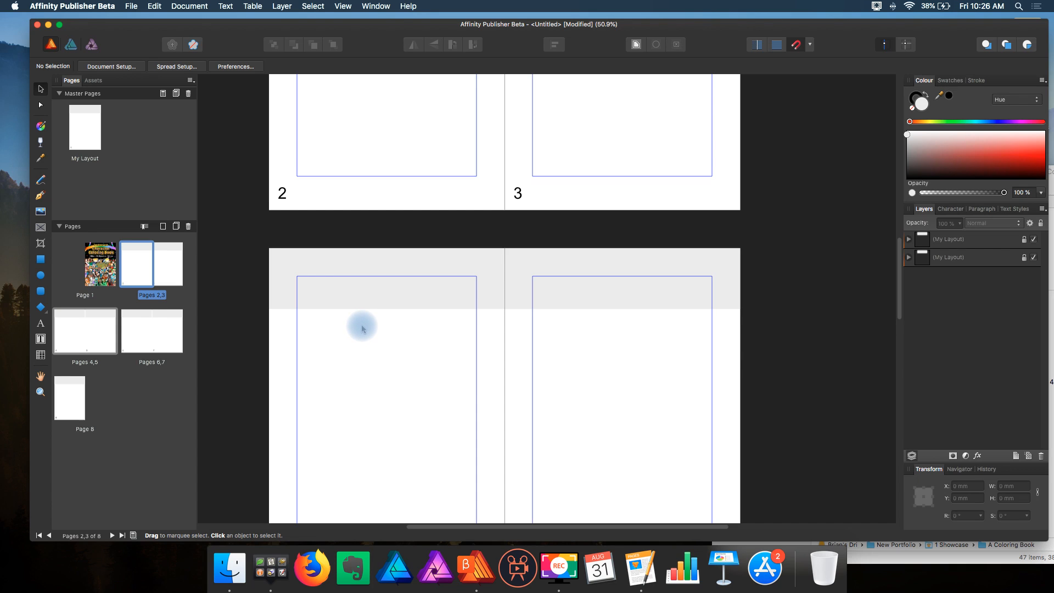
pyautogui.scroll(6, 364, 324)
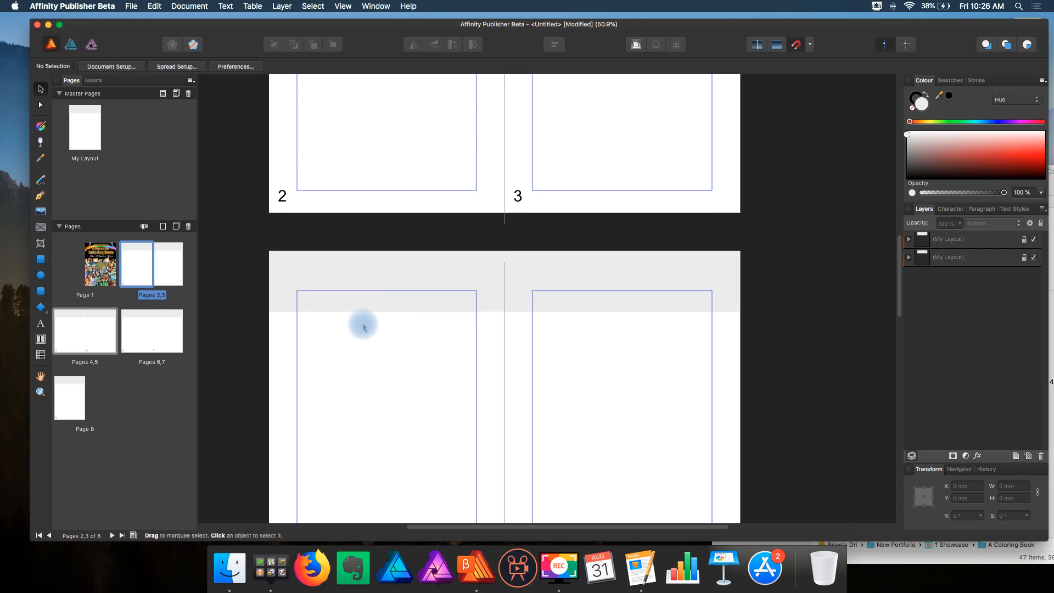
pyautogui.moveTo(385, 142); pyautogui.dragTo(489, 322)
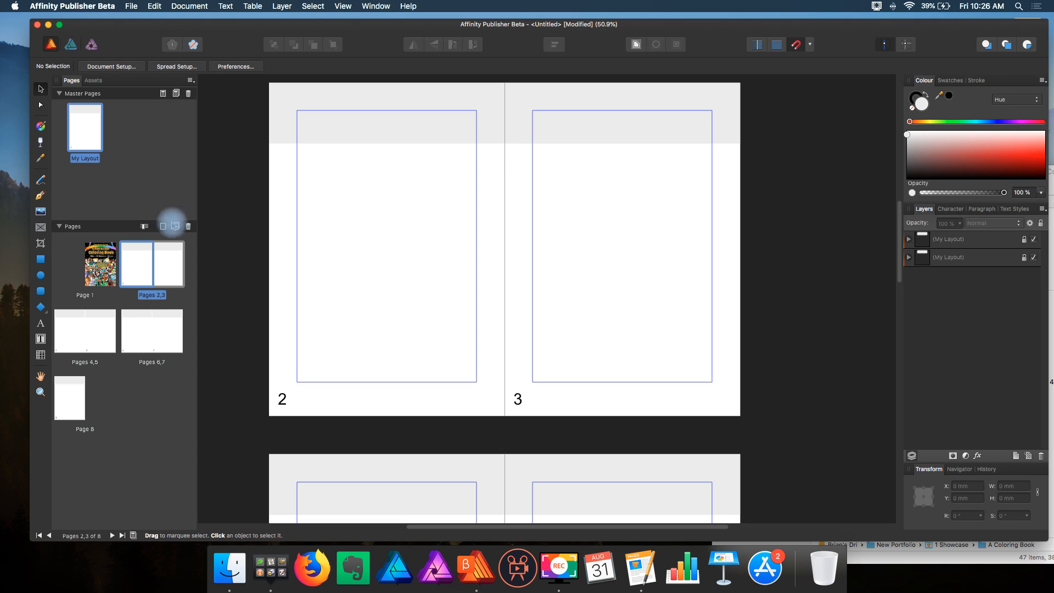
pyautogui.scroll(5, 443, 309)
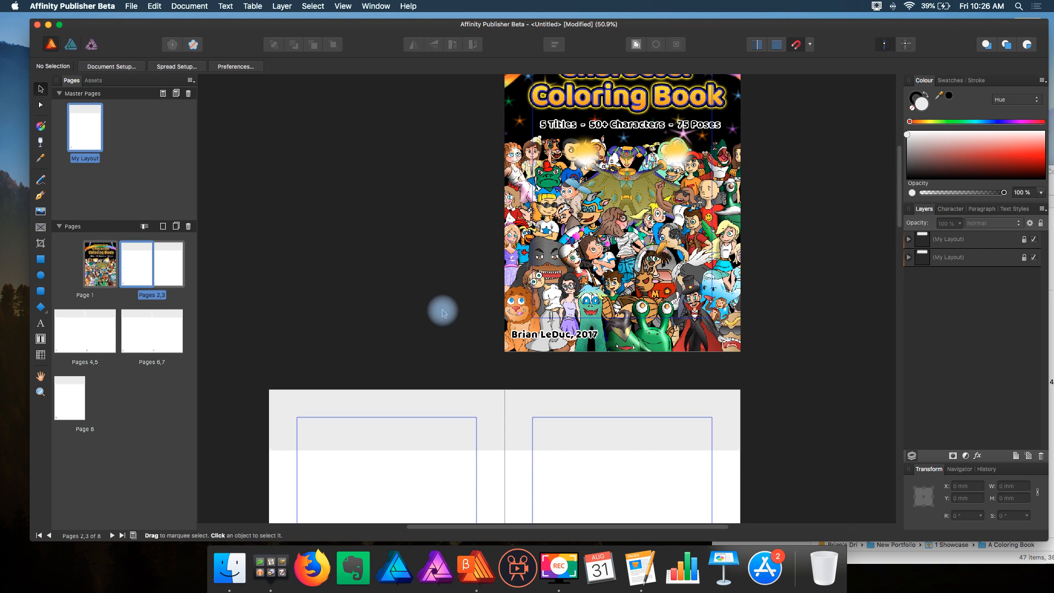
# - Open the My Layout master page for editing and delete its page number text
pyautogui.doubleClick(89, 129)
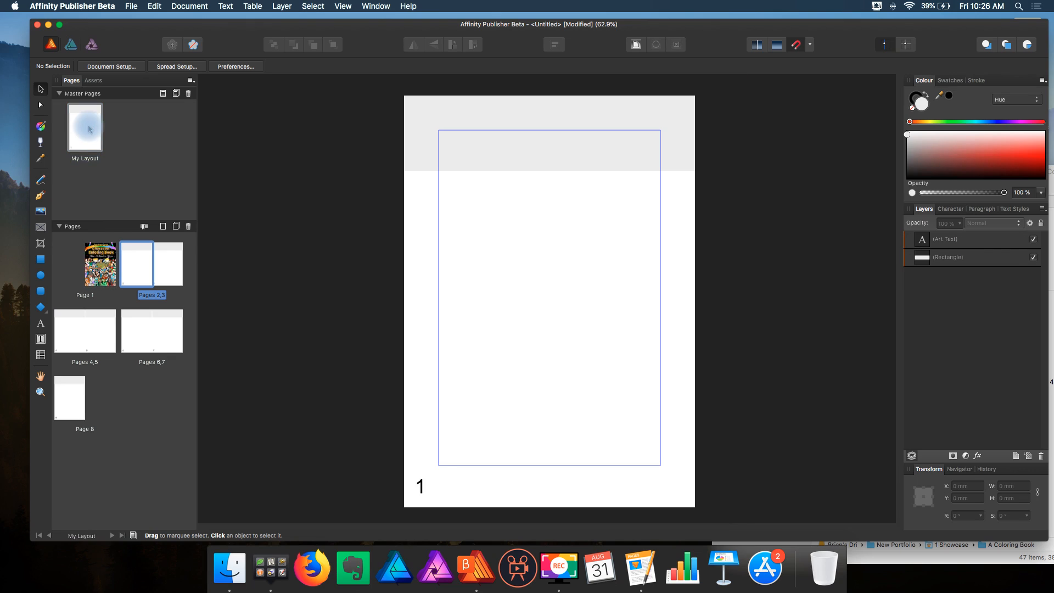
pyautogui.click(422, 487)
pyautogui.press('BackSpace')
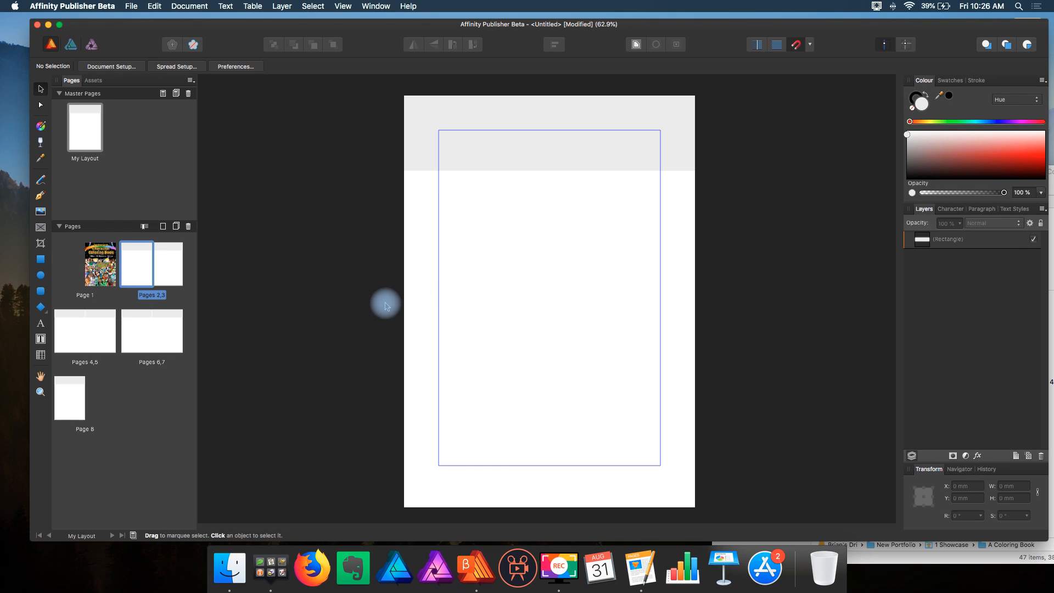
pyautogui.scroll(-2, 412, 314)
pyautogui.scroll(-4, 412, 314)
pyautogui.scroll(3, 412, 313)
pyautogui.scroll(-3, 411, 313)
pyautogui.scroll(2, 409, 313)
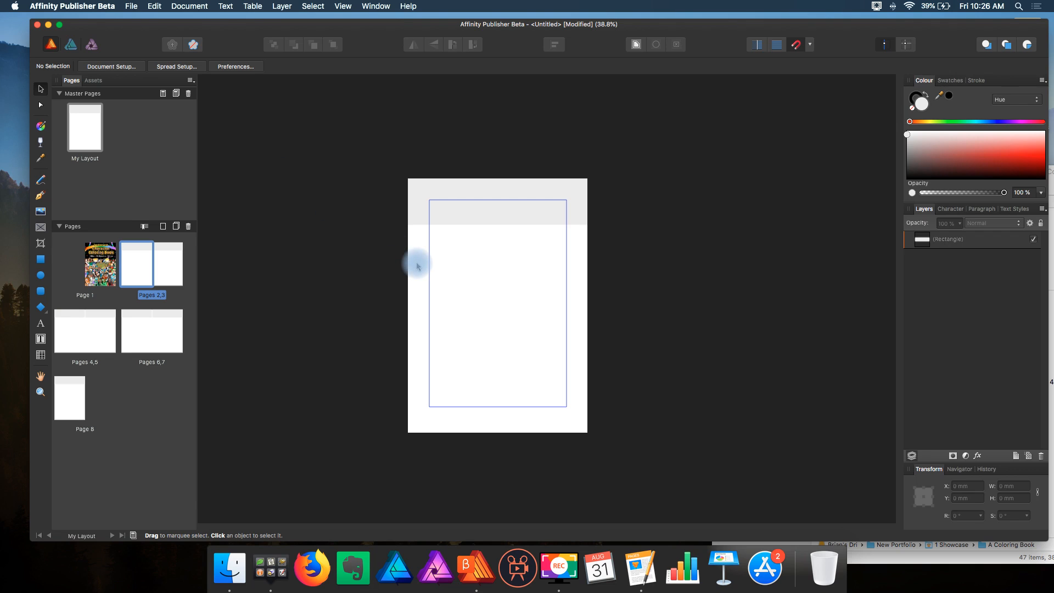
# - Return to pages 2 and 3 and embed the A1 document from the Finder folder, aligned to fill page 3
pyautogui.doubleClick(132, 263)
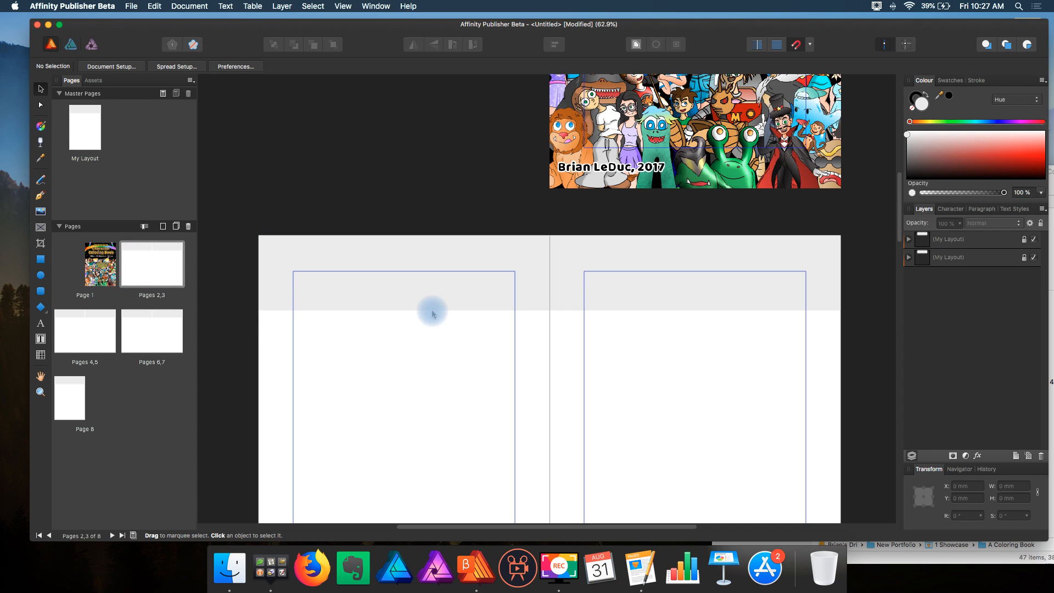
pyautogui.scroll(5, 432, 314)
pyautogui.scroll(-4, 422, 322)
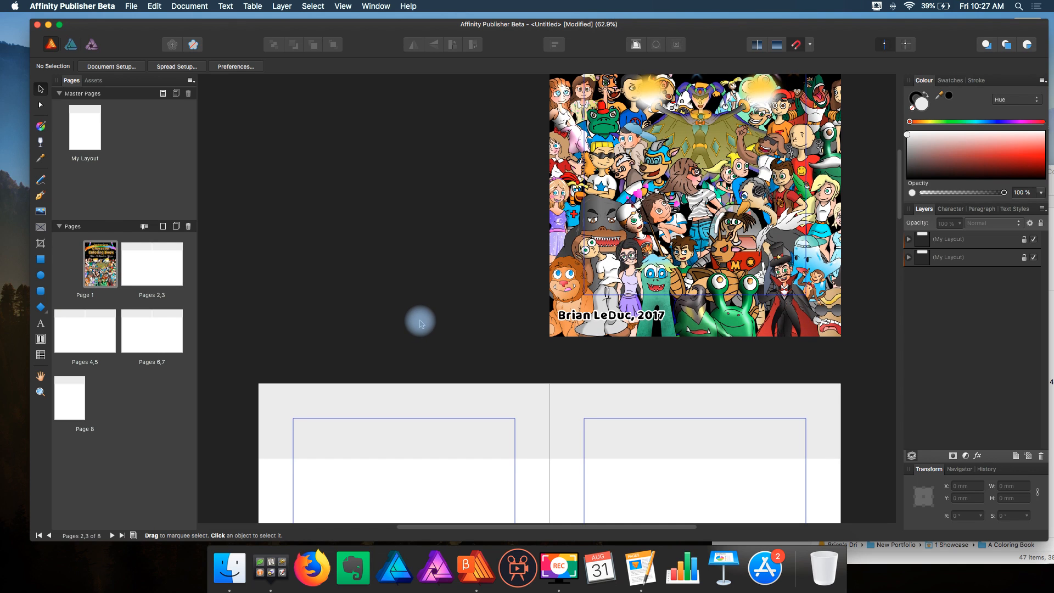
pyautogui.scroll(-3, 351, 343)
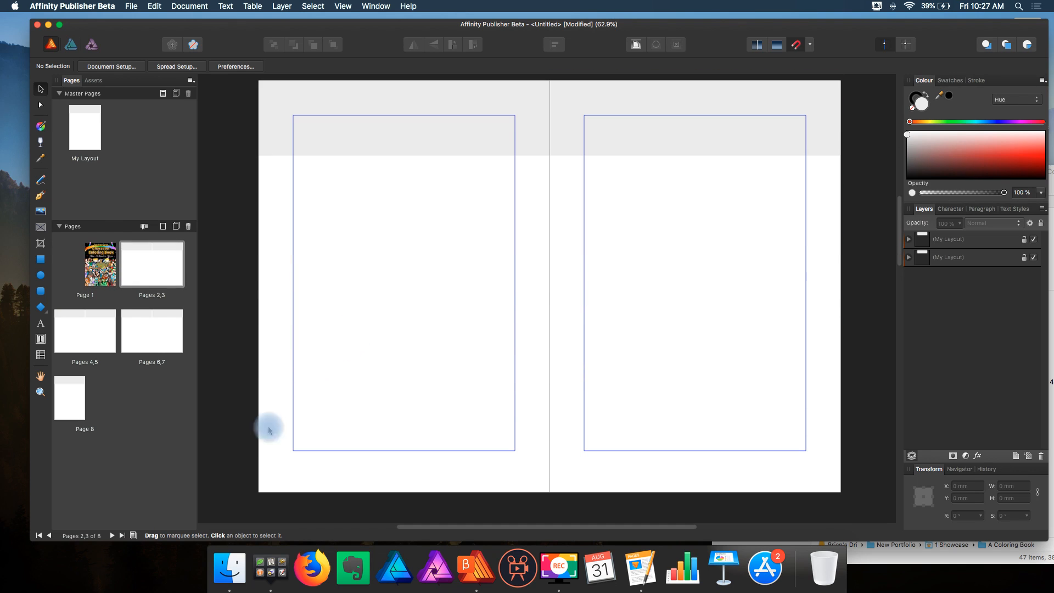
pyautogui.click(230, 568)
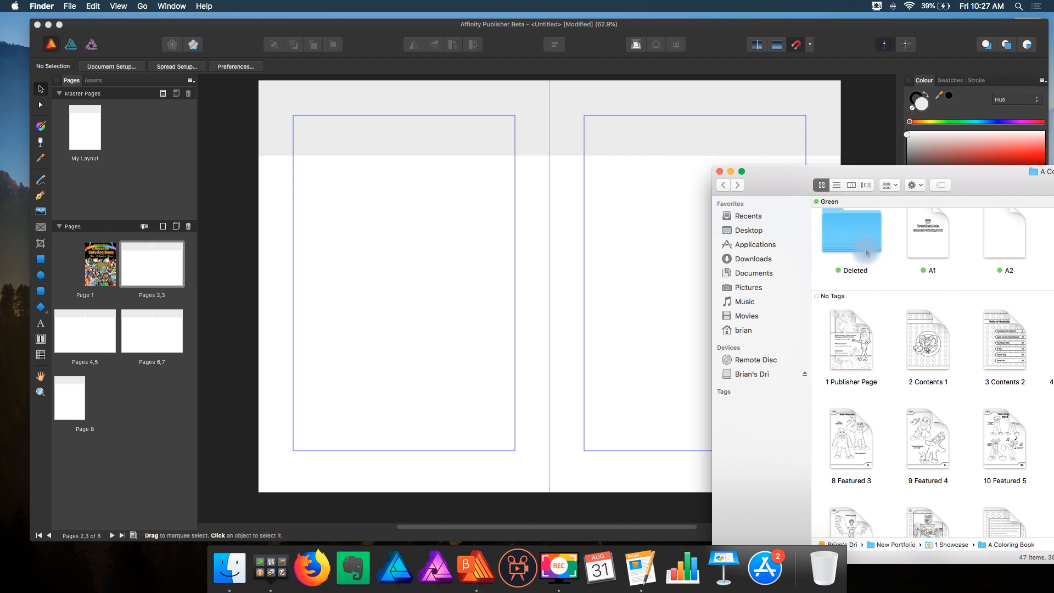
pyautogui.moveTo(935, 236); pyautogui.dragTo(649, 259)
pyautogui.scroll(1, 557, 230)
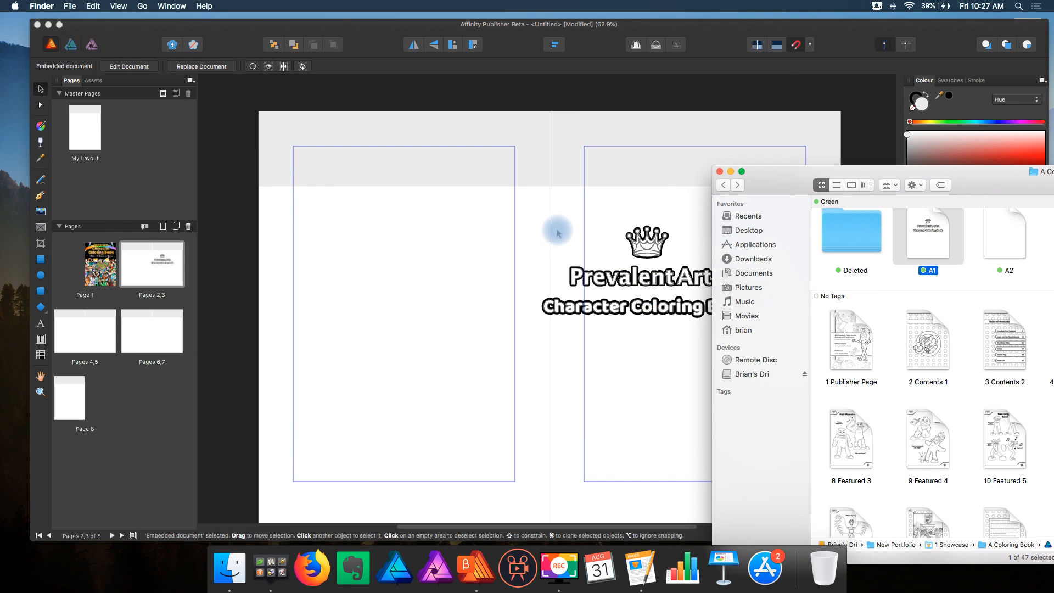
pyautogui.hscroll(4, 528, 233)
pyautogui.moveTo(488, 237); pyautogui.dragTo(536, 258)
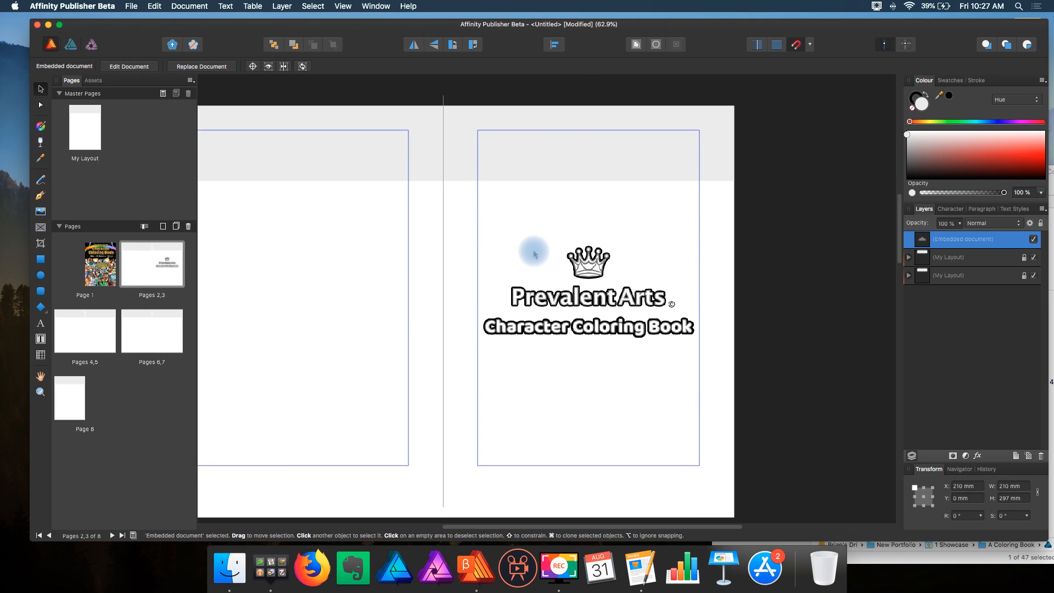
# - Embed the "1 Publisher Page" document from the Finder folder on the right-hand page of spread 4,5, aligned to the page edges
pyautogui.scroll(-11, 532, 250)
pyautogui.scroll(-2, 324, 395)
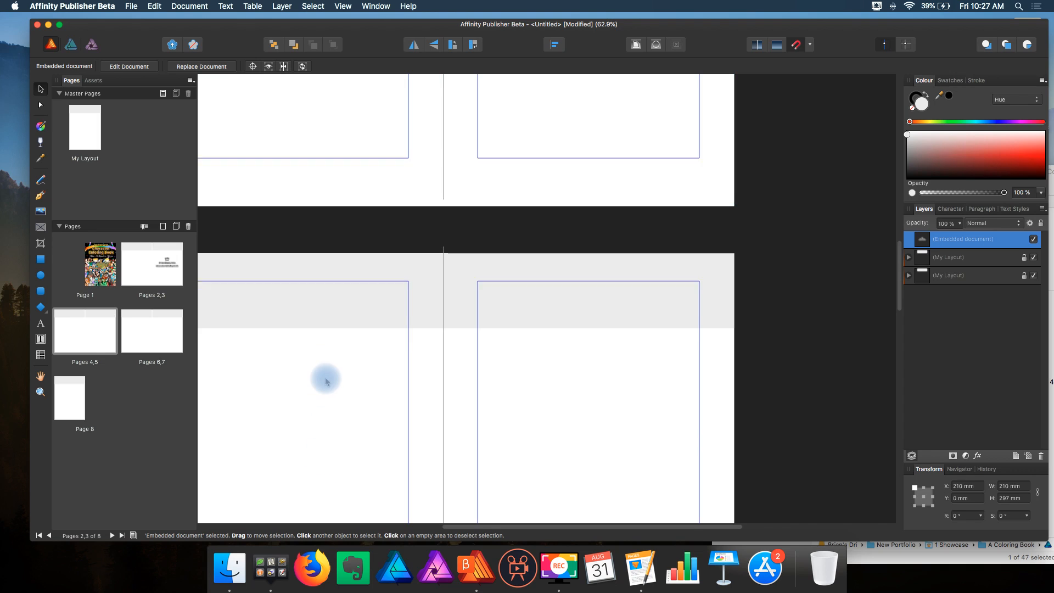
pyautogui.hscroll(-3, 329, 360)
pyautogui.moveTo(342, 301); pyautogui.dragTo(433, 362)
pyautogui.scroll(-3, 432, 360)
pyautogui.click(240, 565)
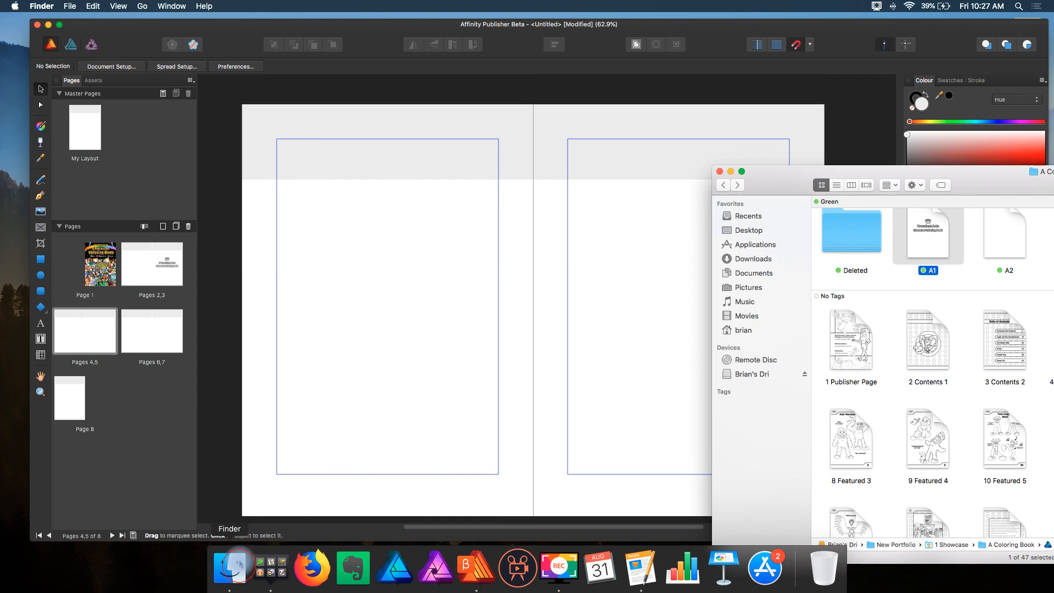
pyautogui.moveTo(855, 339); pyautogui.dragTo(637, 270)
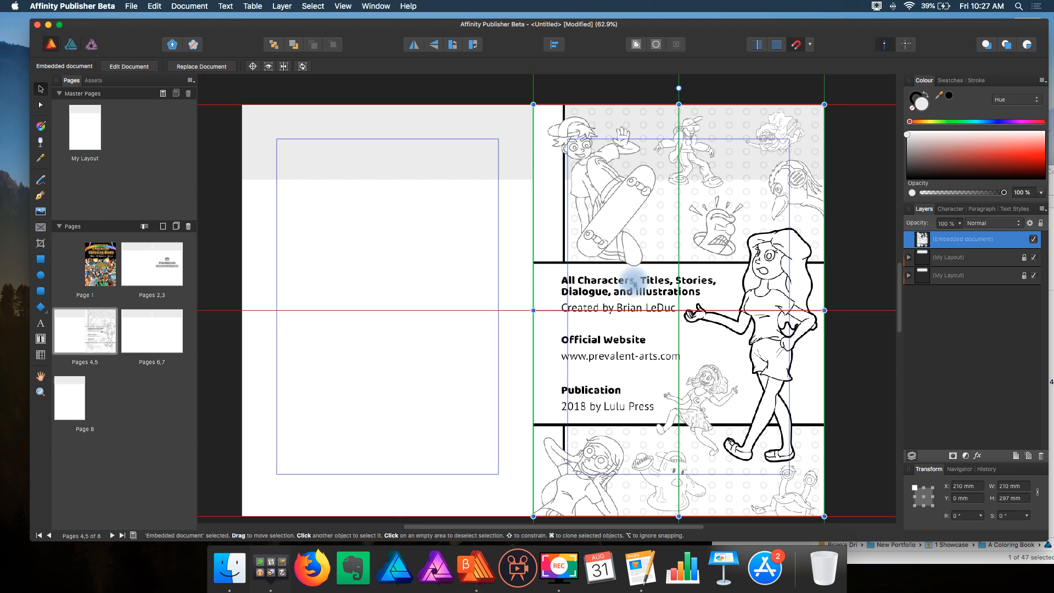
# - Embed the "2 Contents 1" and "3 Contents 2" documents from the Finder folder on the left and right pages of spread 6,7, filling each page
pyautogui.scroll(-10, 569, 257)
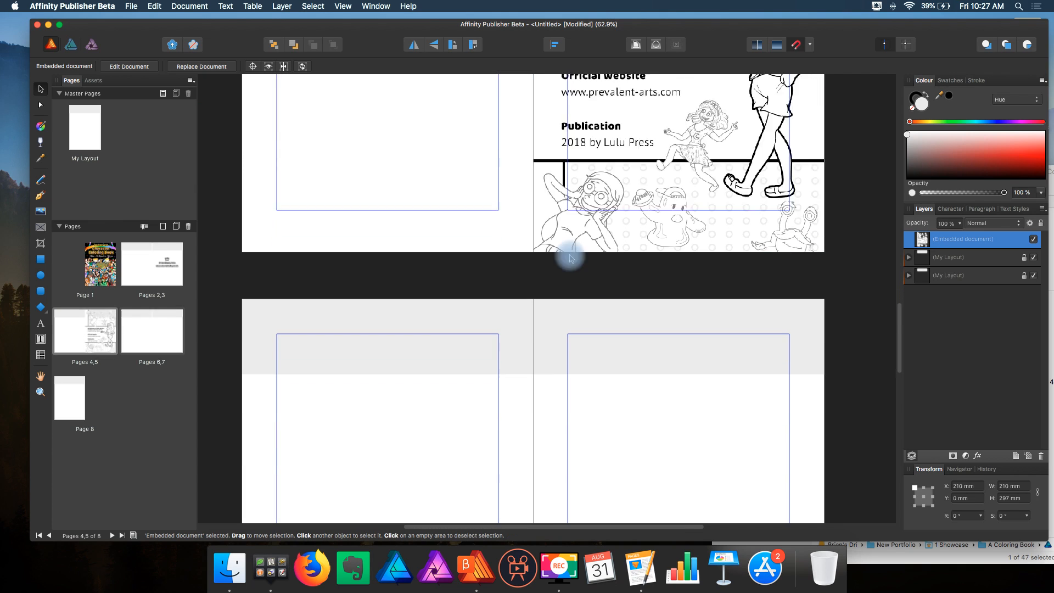
pyautogui.scroll(-1, 567, 257)
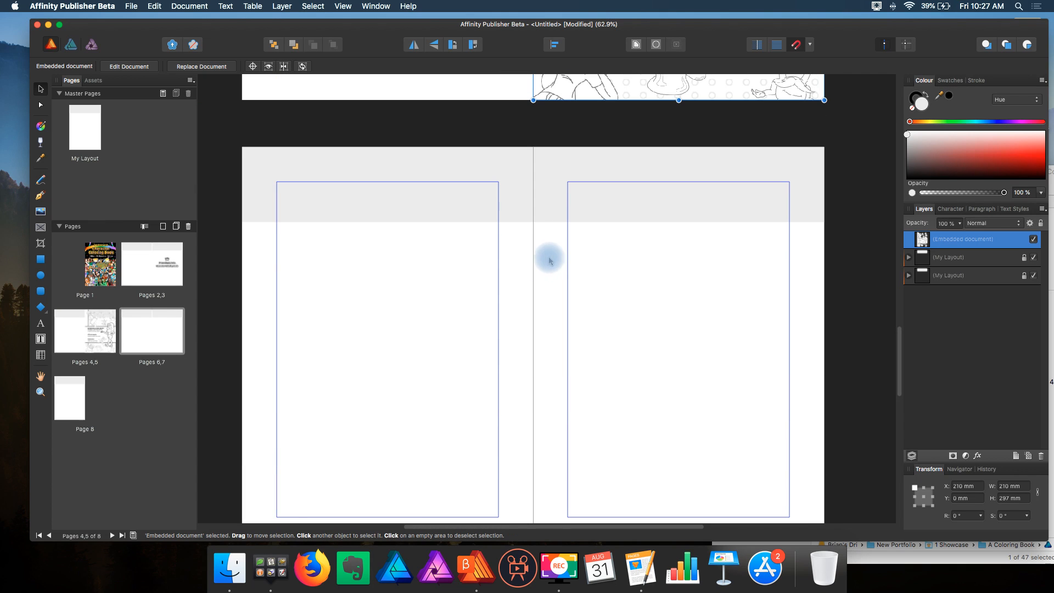
pyautogui.click(233, 568)
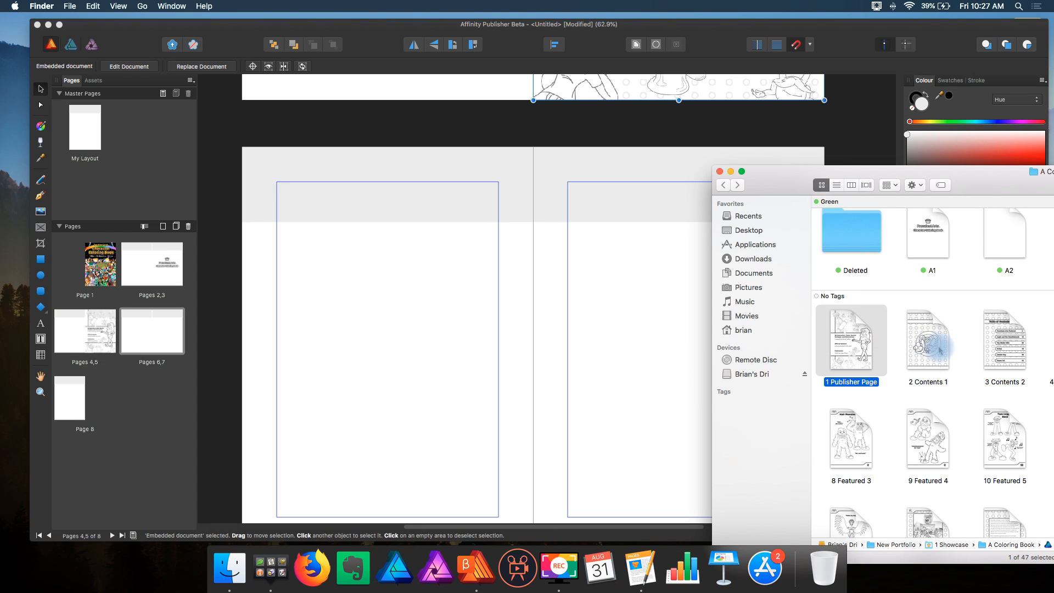
pyautogui.moveTo(917, 343); pyautogui.dragTo(405, 296)
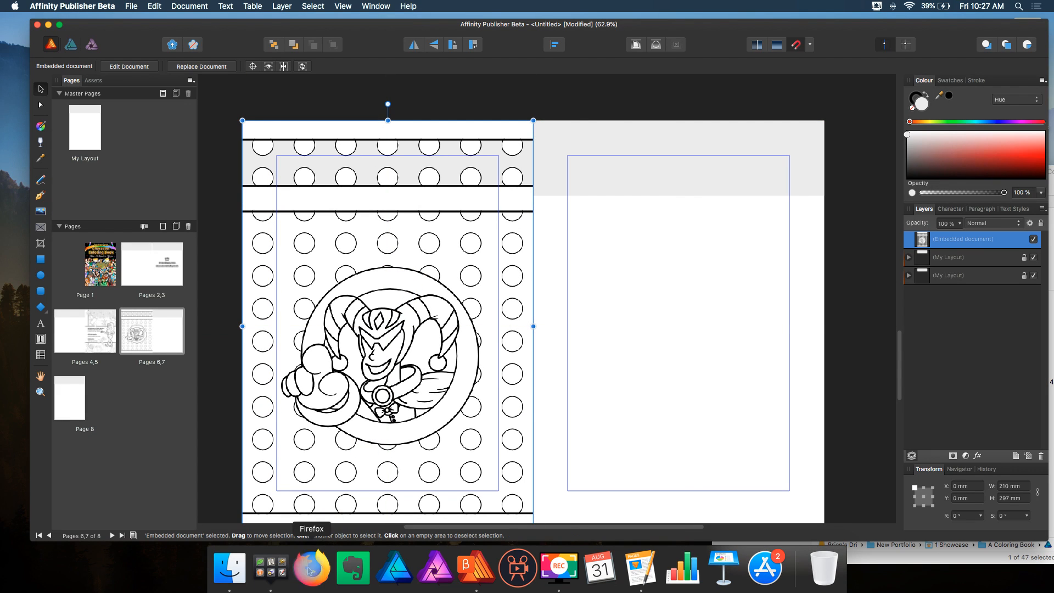
pyautogui.click(230, 567)
pyautogui.moveTo(995, 340); pyautogui.dragTo(649, 308)
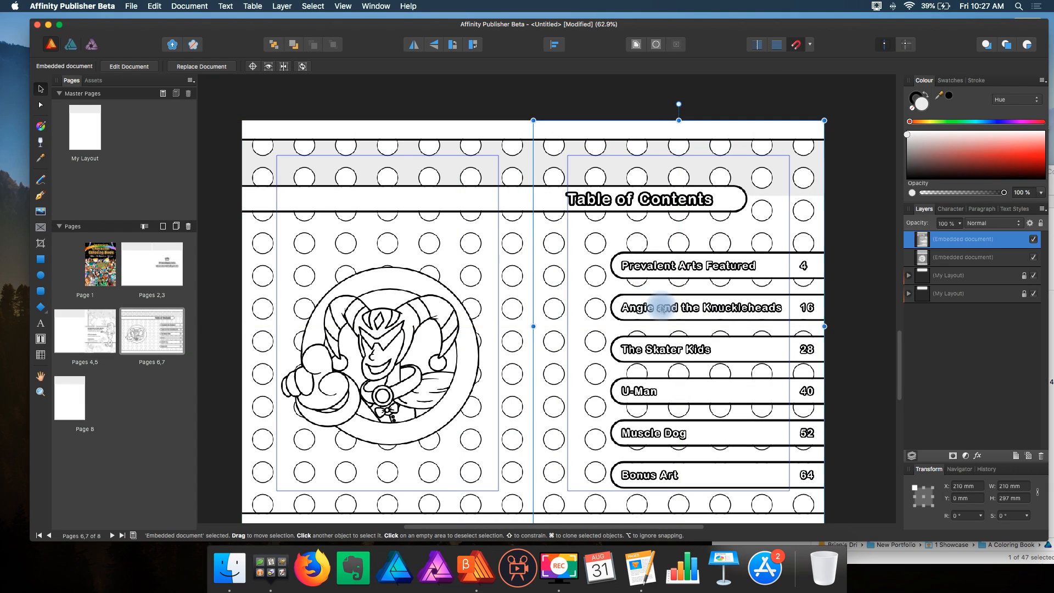
# - Review the assembled spreads from the table of contents back up to the cover on page 1
pyautogui.scroll(-5, 649, 308)
pyautogui.scroll(2, 735, 297)
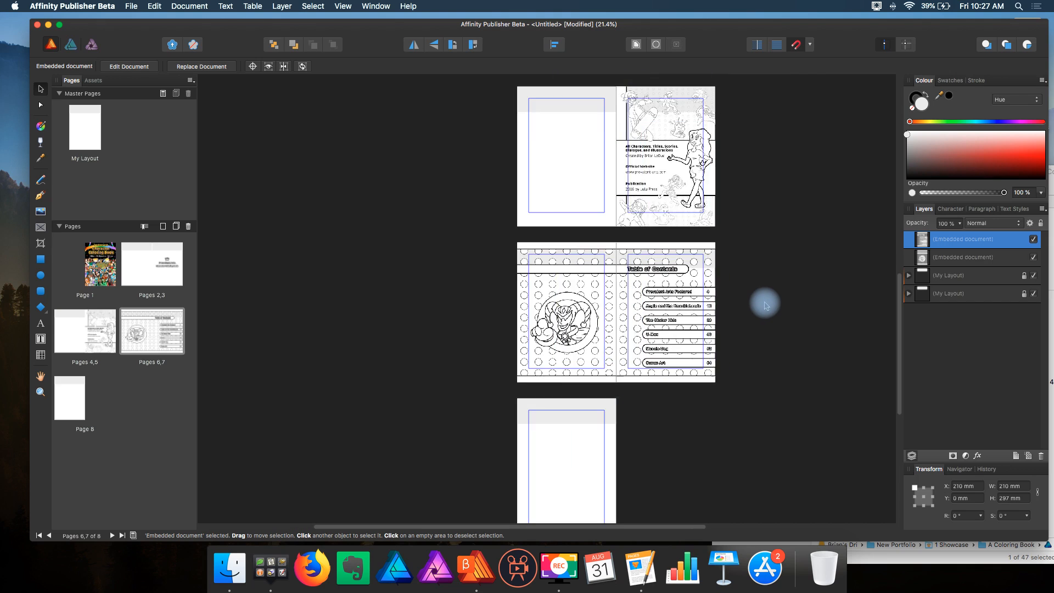
pyautogui.scroll(3, 765, 301)
pyautogui.click(792, 297)
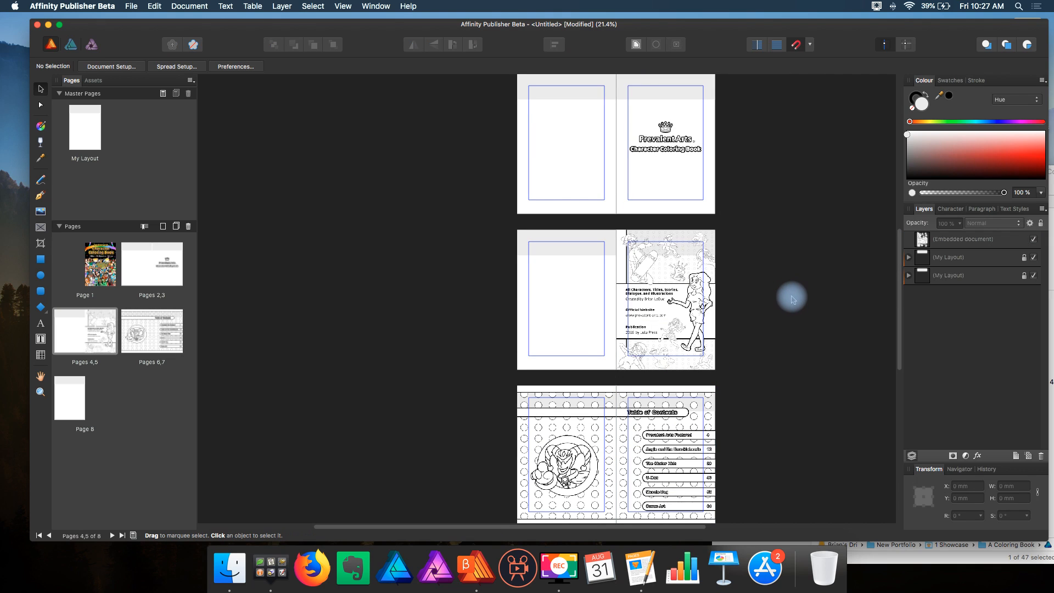
pyautogui.scroll(3, 791, 299)
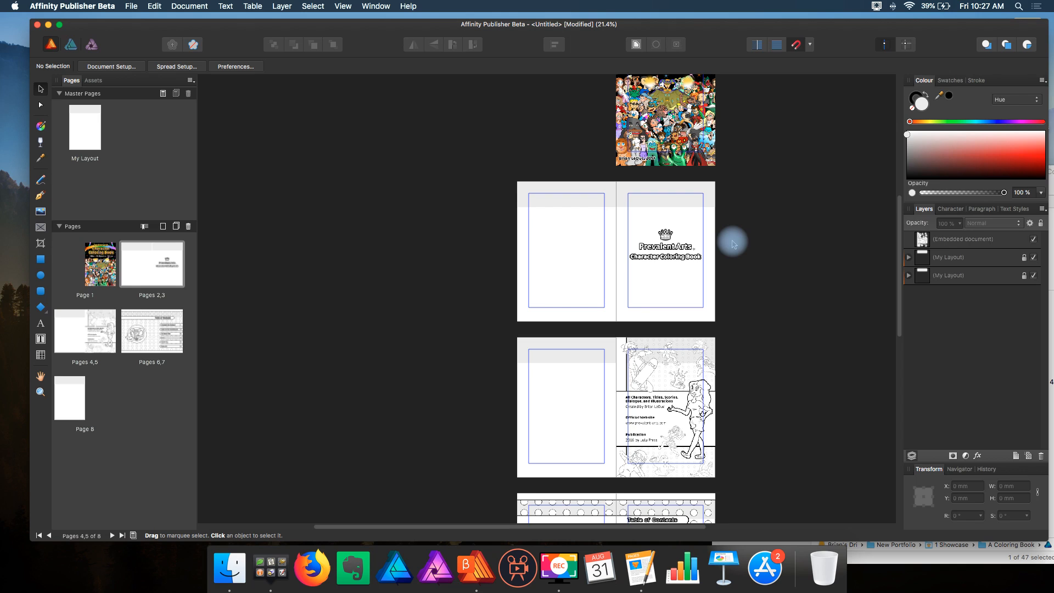
pyautogui.scroll(3, 730, 233)
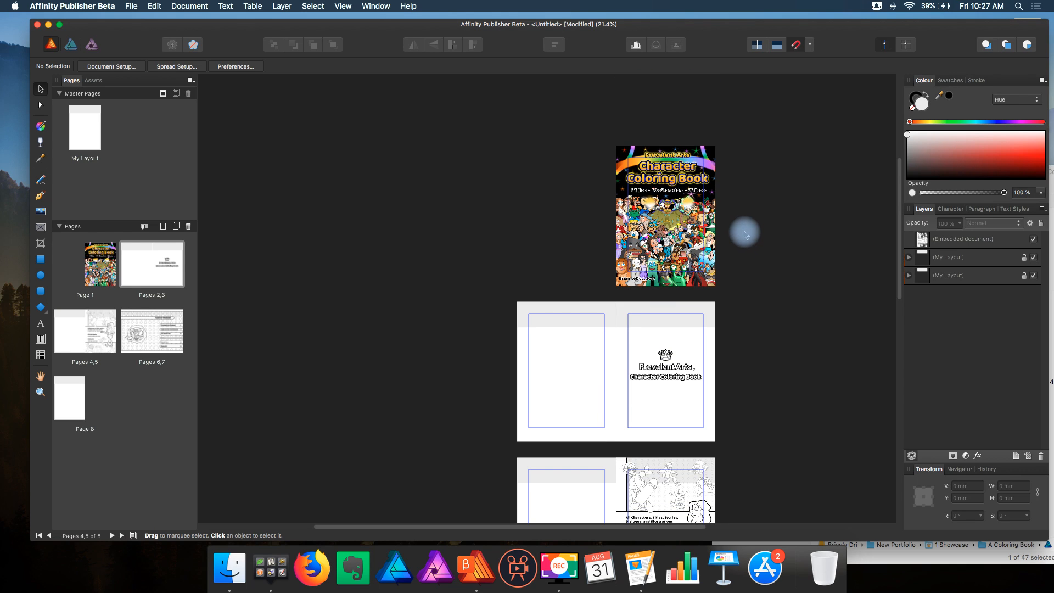
# - Embed the "4 Featured Cover 1 2" document from the Finder folder on page 8, aligned to fill the page, and clear the selection
pyautogui.scroll(-10, 748, 245)
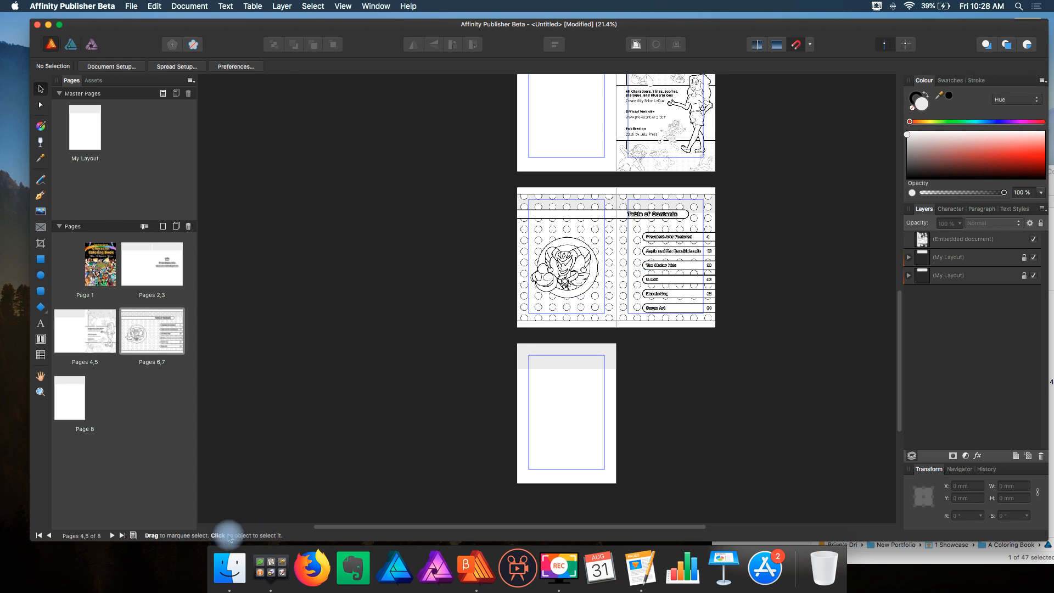
pyautogui.click(229, 568)
pyautogui.moveTo(1005, 181); pyautogui.dragTo(941, 216)
pyautogui.moveTo(1050, 408); pyautogui.dragTo(541, 392)
pyautogui.scroll(5, 590, 422)
pyautogui.click(716, 372)
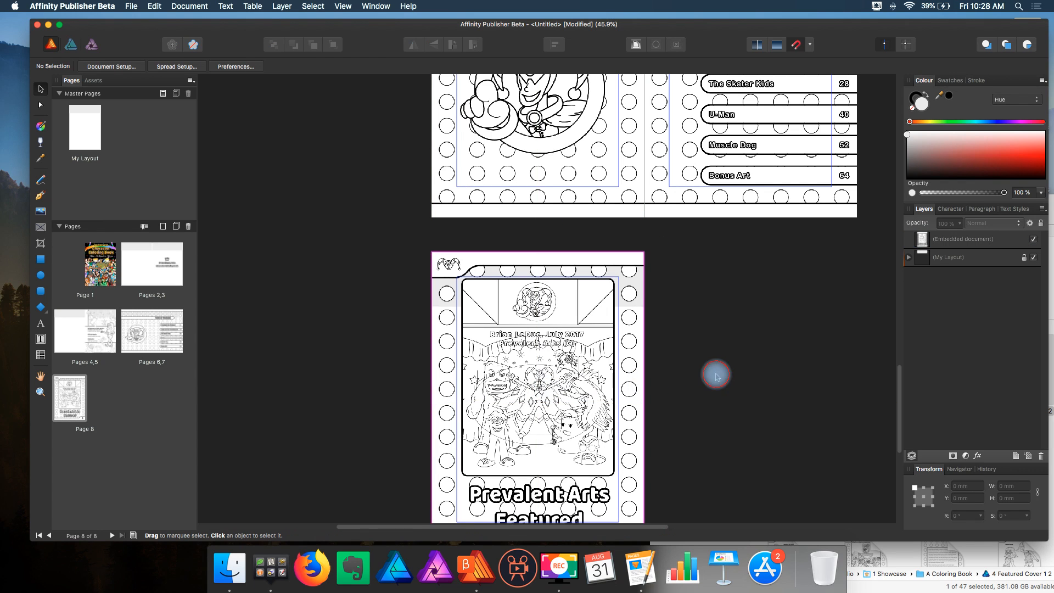
# - Inspect the page number on the page 8 artwork and open that embedded document for editing
pyautogui.scroll(-3, 723, 383)
pyautogui.scroll(5, 723, 383)
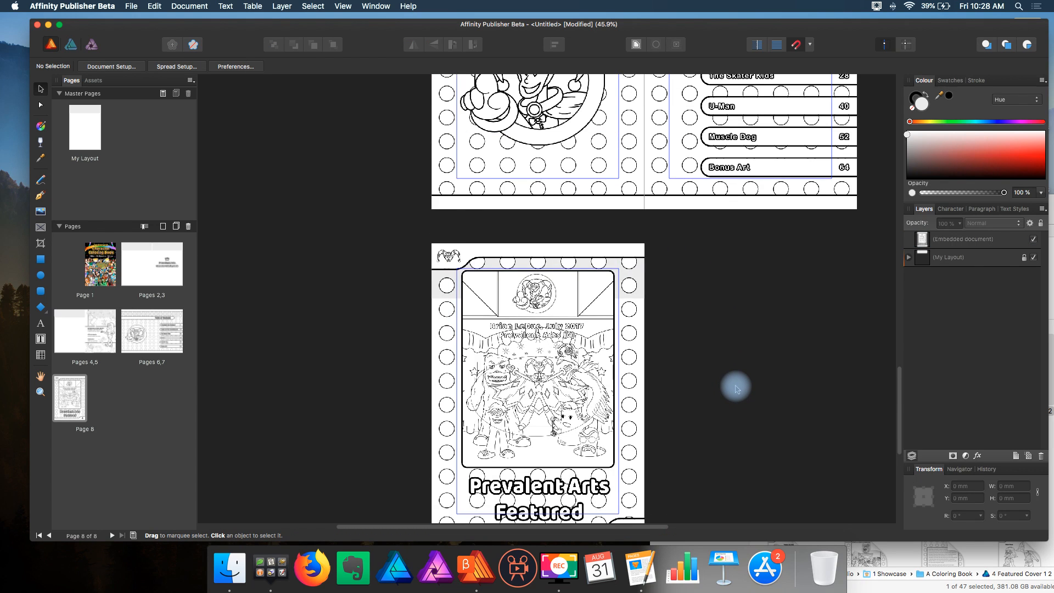
pyautogui.scroll(-3, 736, 384)
pyautogui.scroll(5, 656, 464)
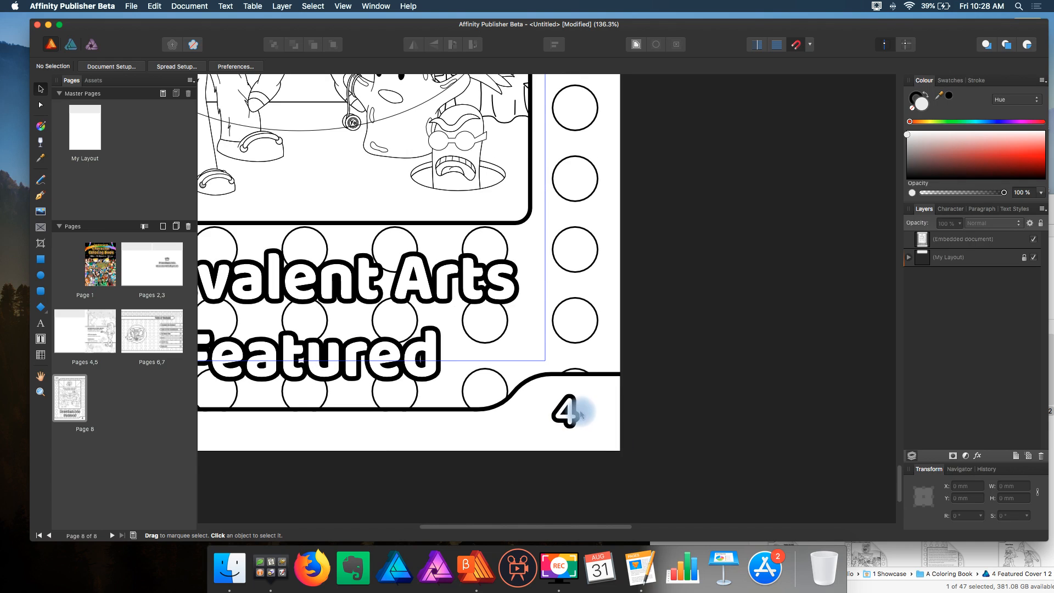
pyautogui.click(568, 412)
pyautogui.doubleClick(605, 406)
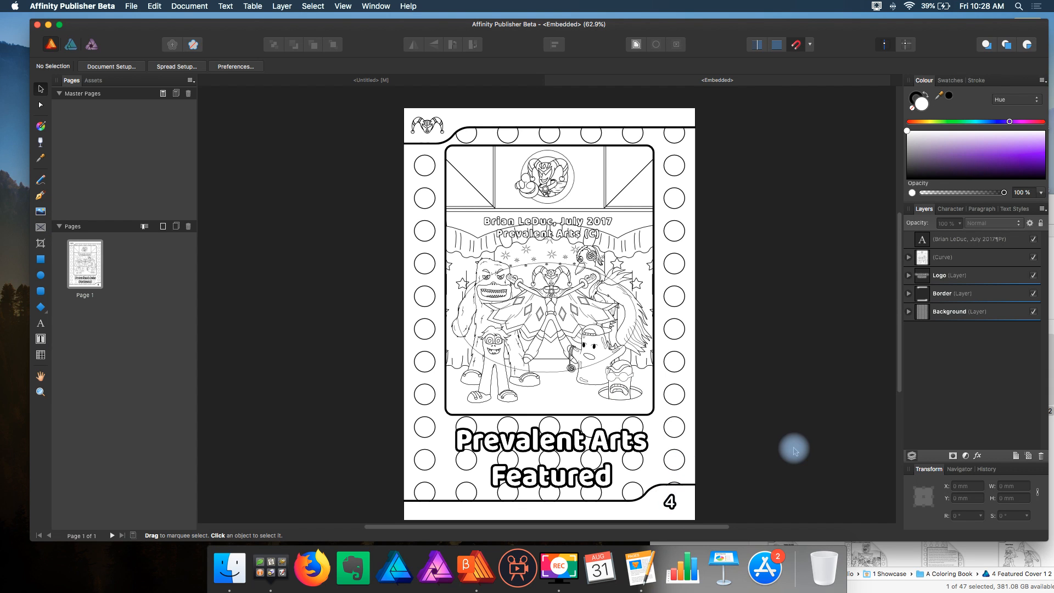
# - Examine the embedded page's artwork and layers, switching between the embedded document and the main untitled document
pyautogui.scroll(-1, 777, 444)
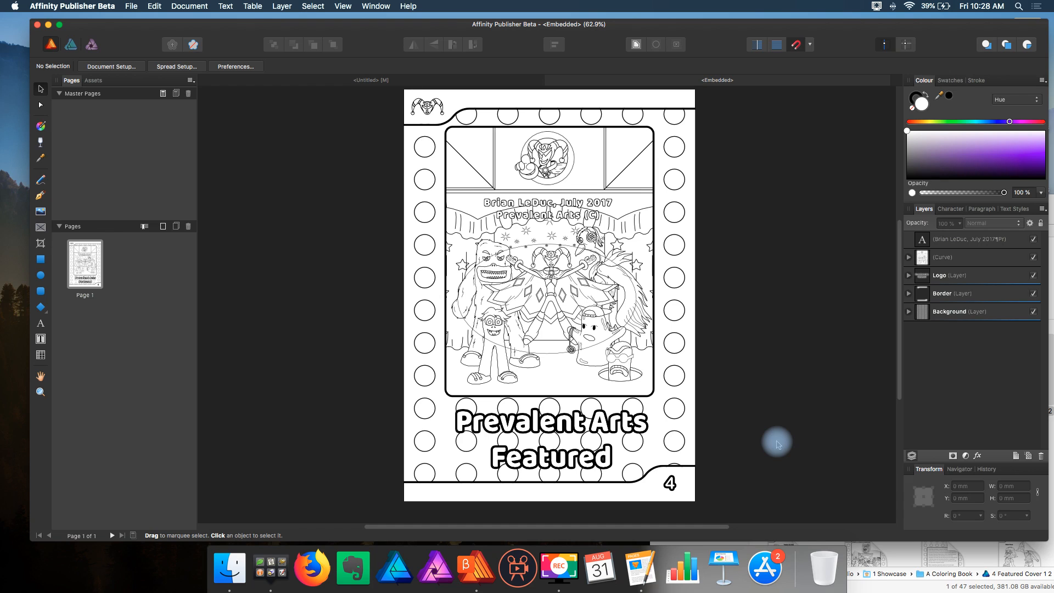
pyautogui.scroll(10, 776, 442)
pyautogui.scroll(-5, 763, 432)
pyautogui.scroll(-8, 764, 433)
pyautogui.scroll(8, 775, 440)
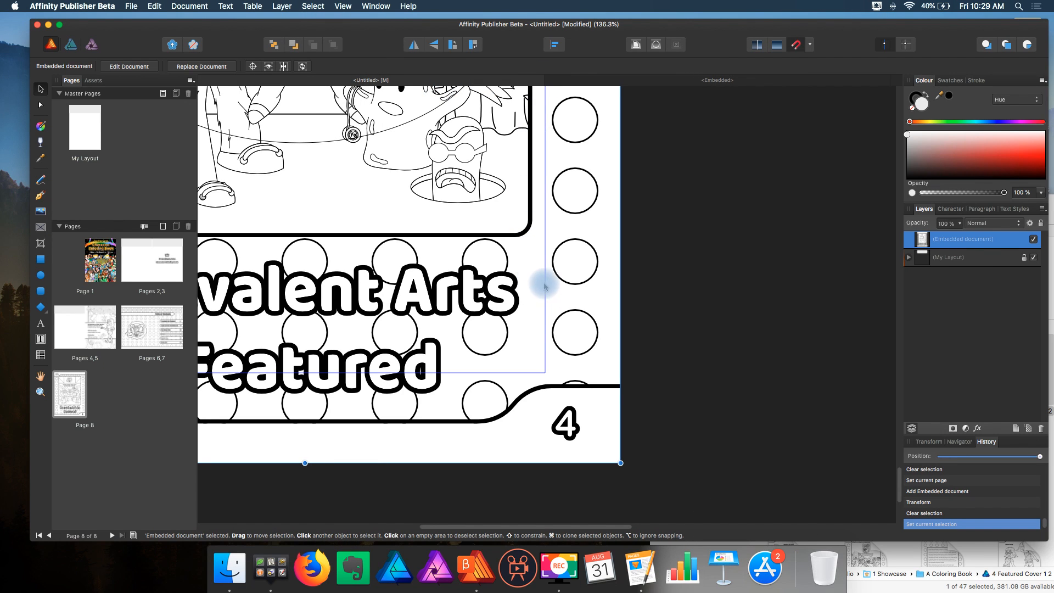
pyautogui.click(672, 82)
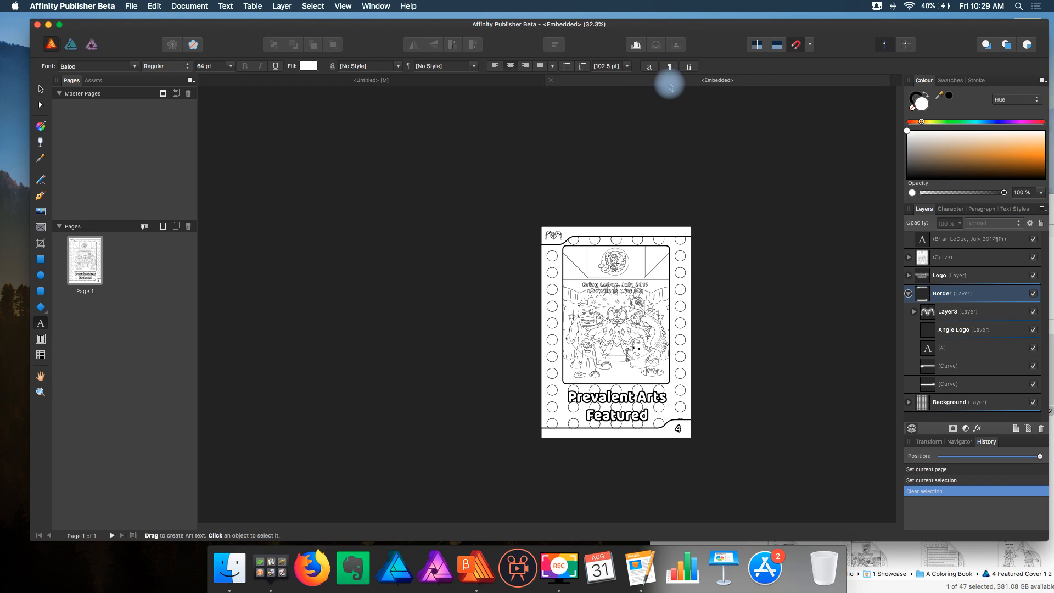
pyautogui.click(468, 82)
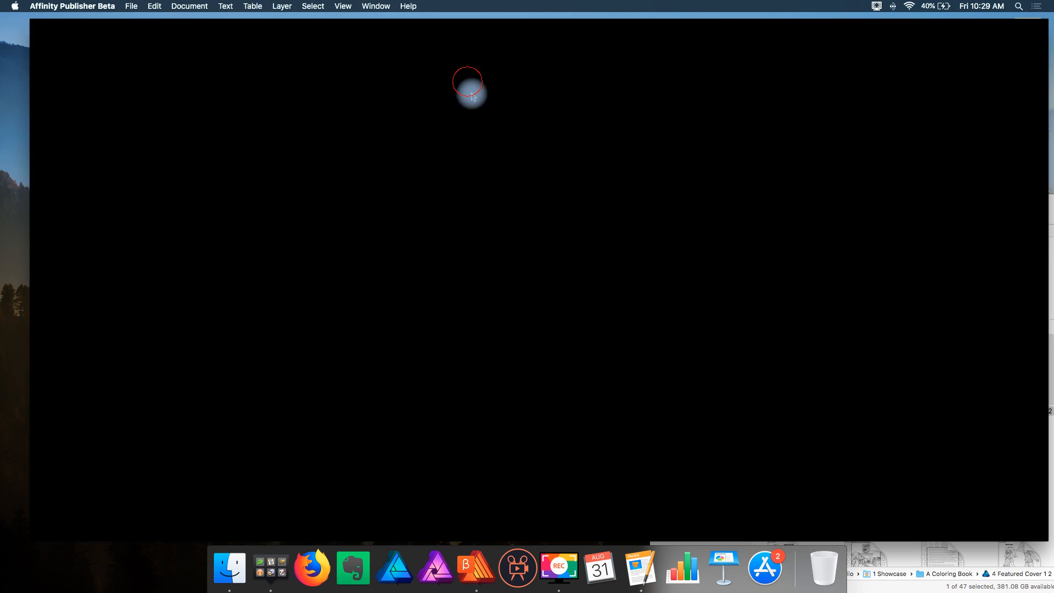
# - Examine the page number on page 8 in the main document and reopen the embedded featured cover for editing
pyautogui.scroll(5, 364, 209)
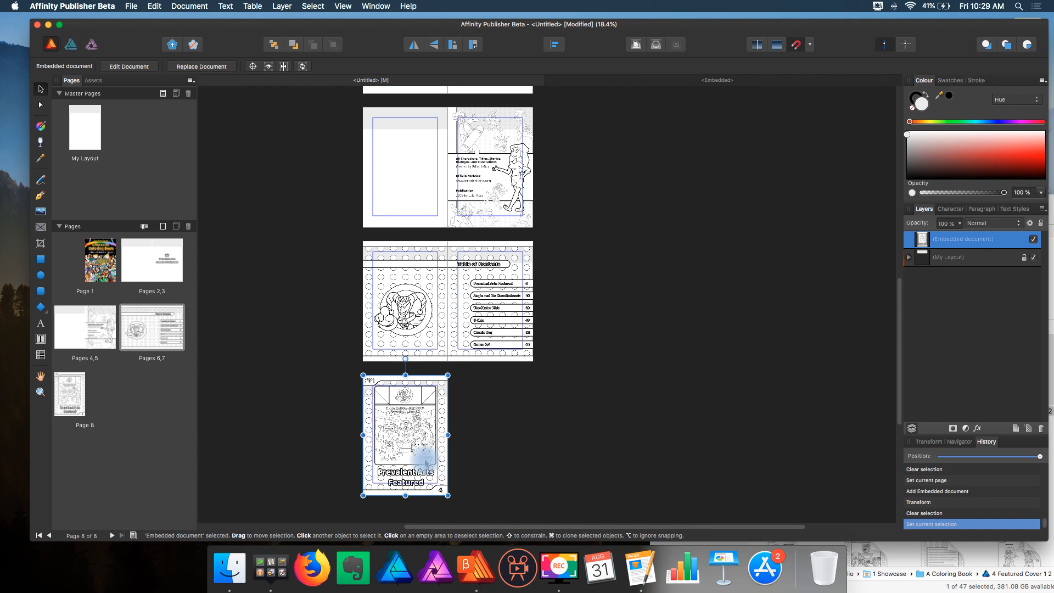
pyautogui.scroll(8, 425, 459)
pyautogui.click(546, 376)
pyautogui.scroll(-5, 545, 376)
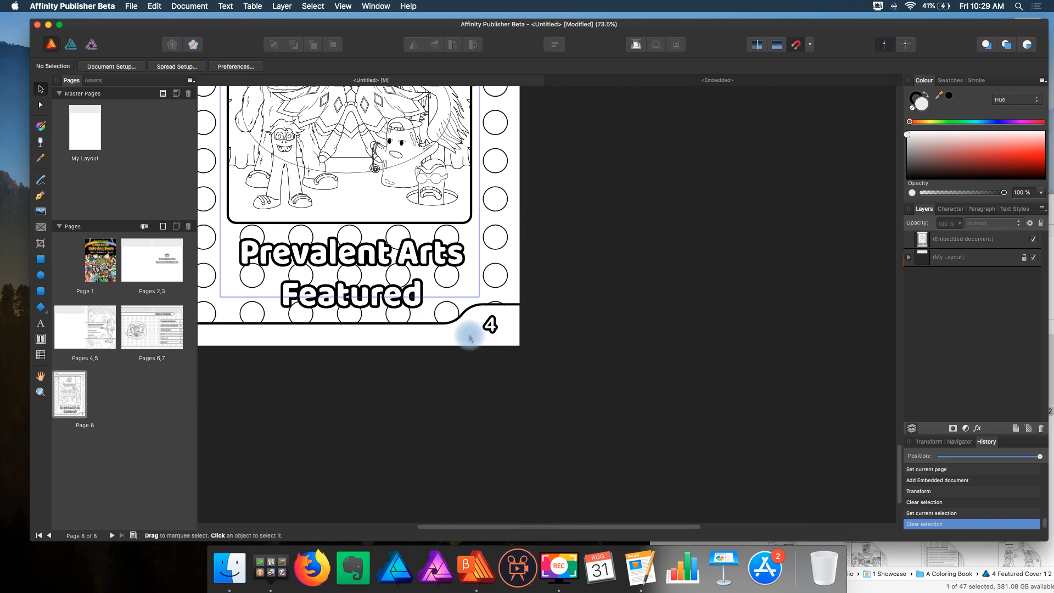
pyautogui.scroll(3, 431, 316)
pyautogui.doubleClick(429, 315)
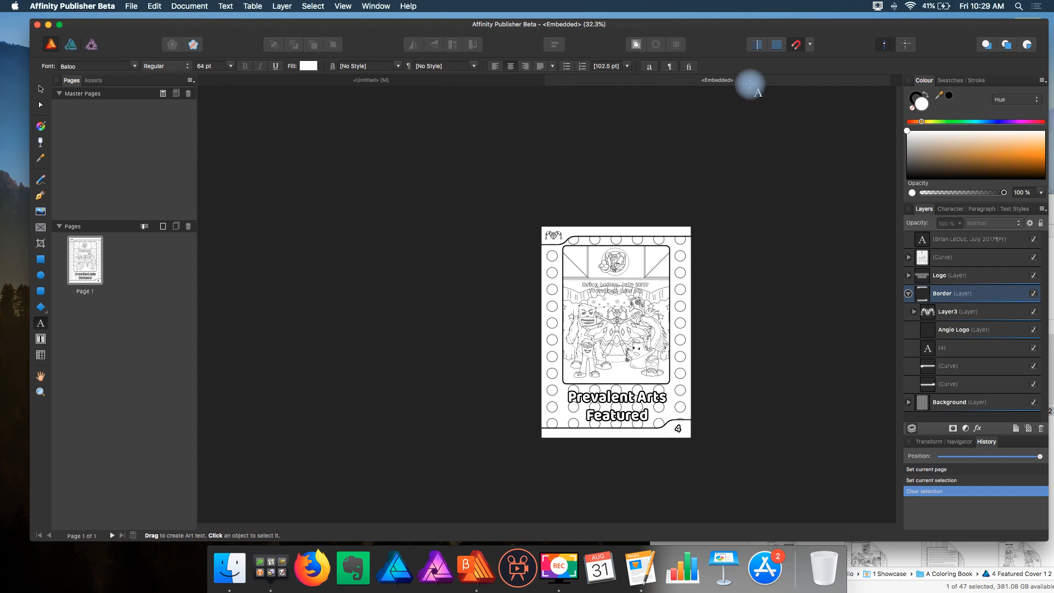
# - Try moving the "Prevalent Arts Featured" title in the embedded document and undo the move
pyautogui.scroll(3, 674, 388)
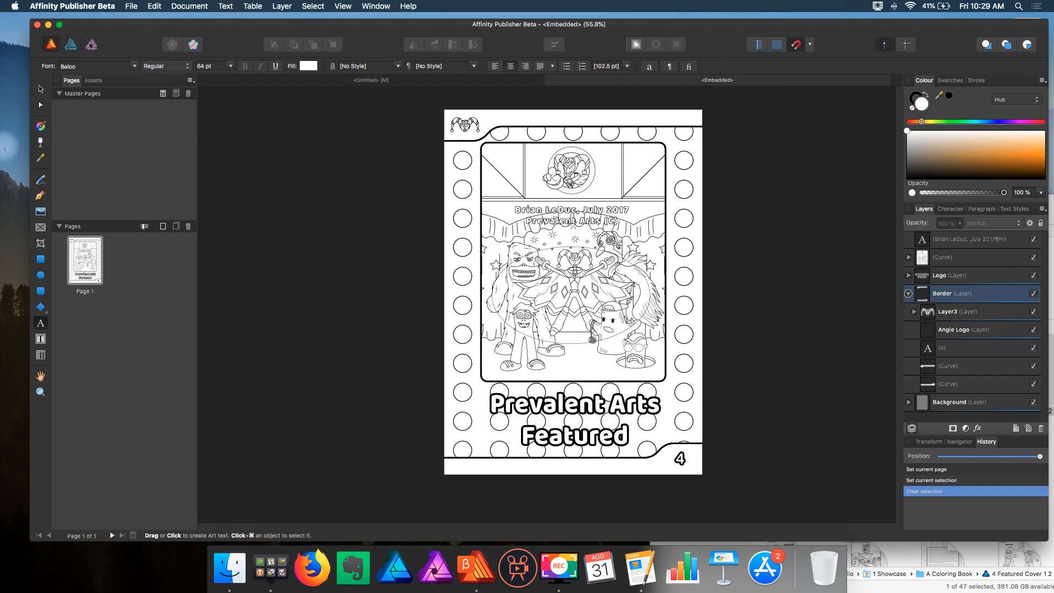
pyautogui.click(40, 89)
pyautogui.moveTo(572, 405); pyautogui.dragTo(601, 399)
pyautogui.press('super+z')
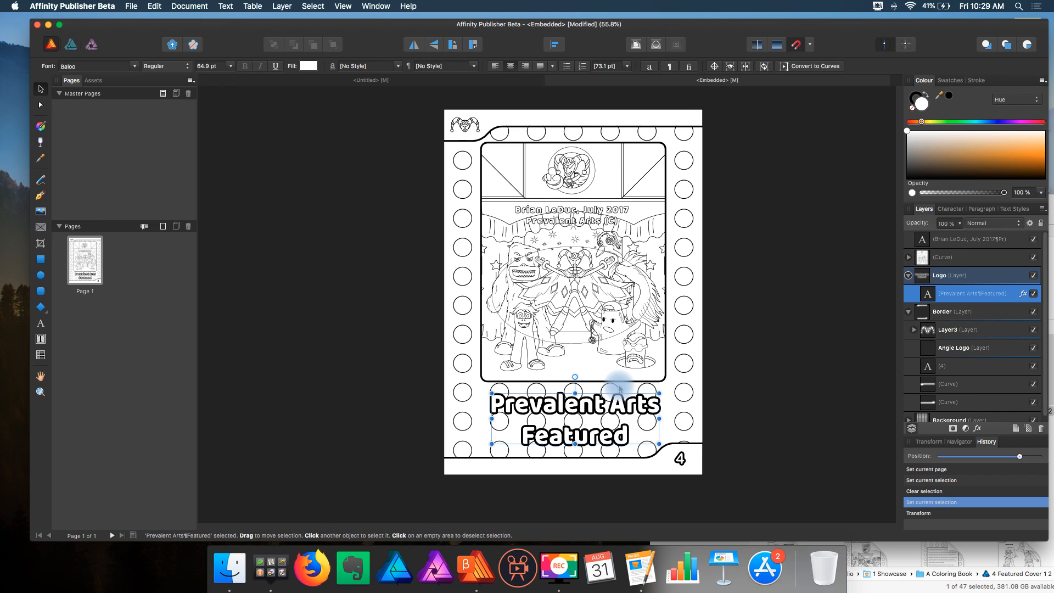
# - Return to the main untitled document and look through the assembled coloring book from page 8 back to the cover
pyautogui.click(361, 82)
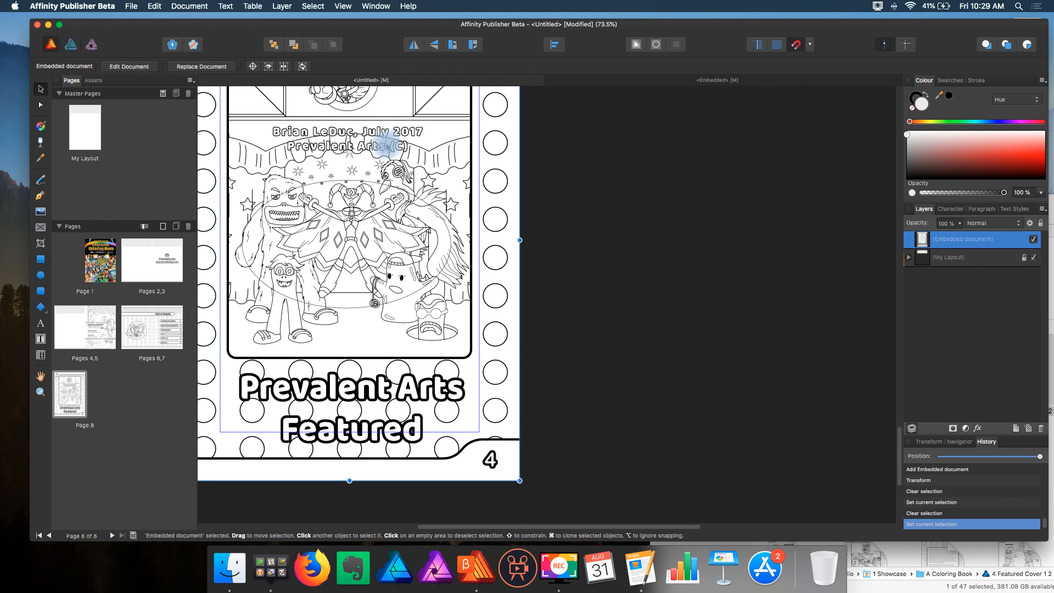
pyautogui.scroll(3, 538, 306)
pyautogui.hscroll(-3, 554, 312)
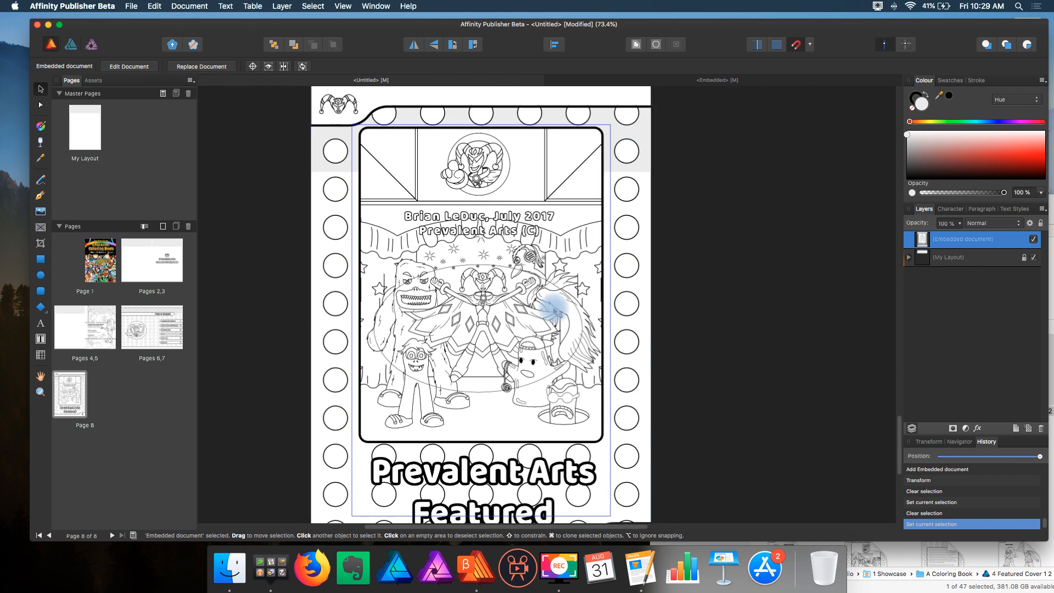
pyautogui.scroll(-5, 554, 308)
pyautogui.scroll(4, 587, 300)
pyautogui.click(788, 271)
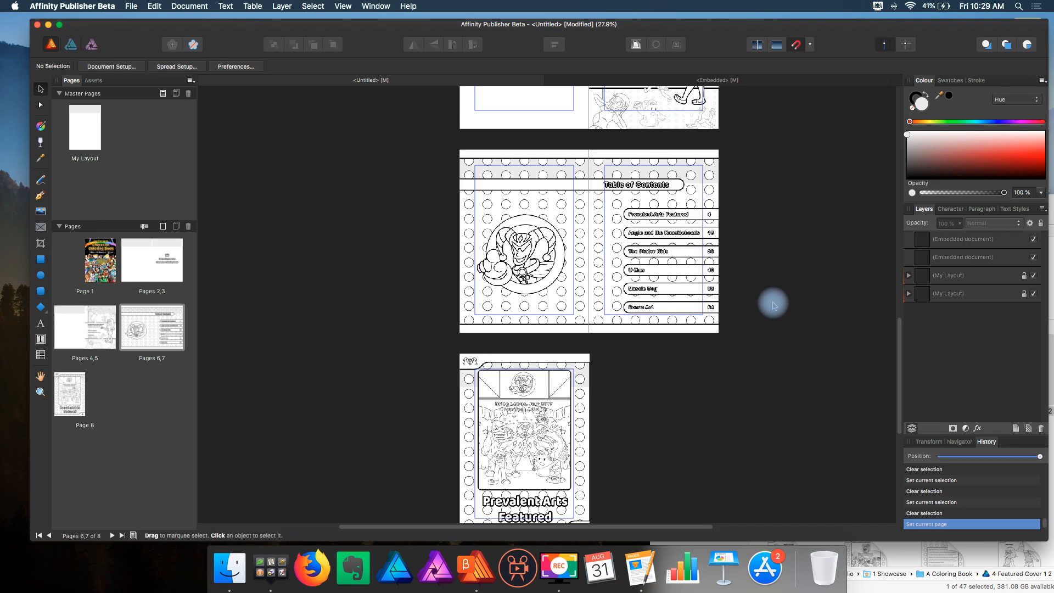
pyautogui.scroll(10, 773, 300)
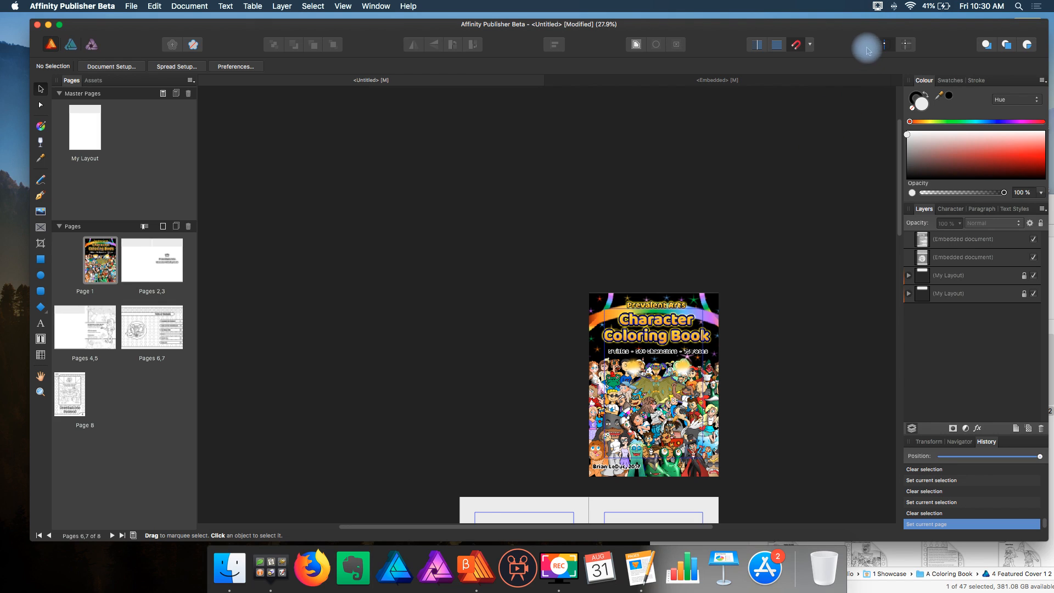
pyautogui.click(878, 6)
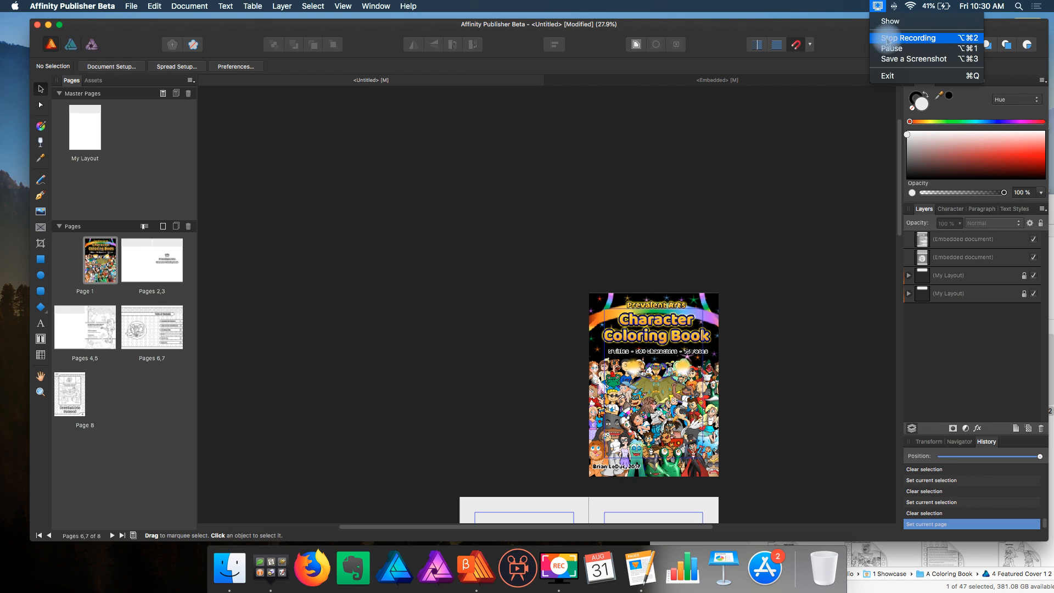